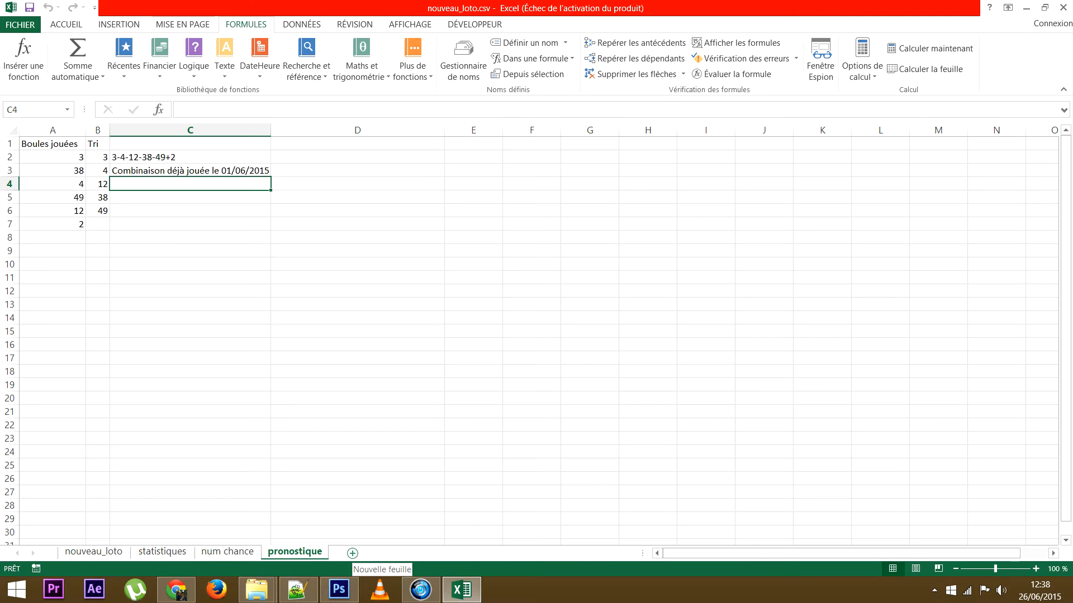
# Step: Add a new worksheet after pronostique and insert the ALEA.ENTRE.BORNES function in cell A1
pyautogui.click(353, 553)
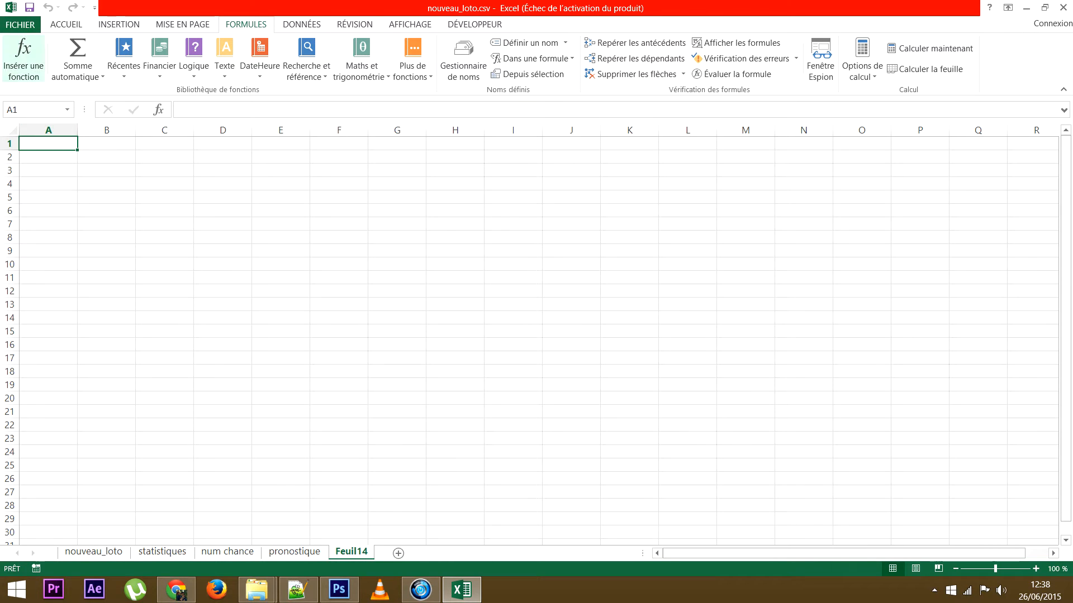
pyautogui.click(24, 56)
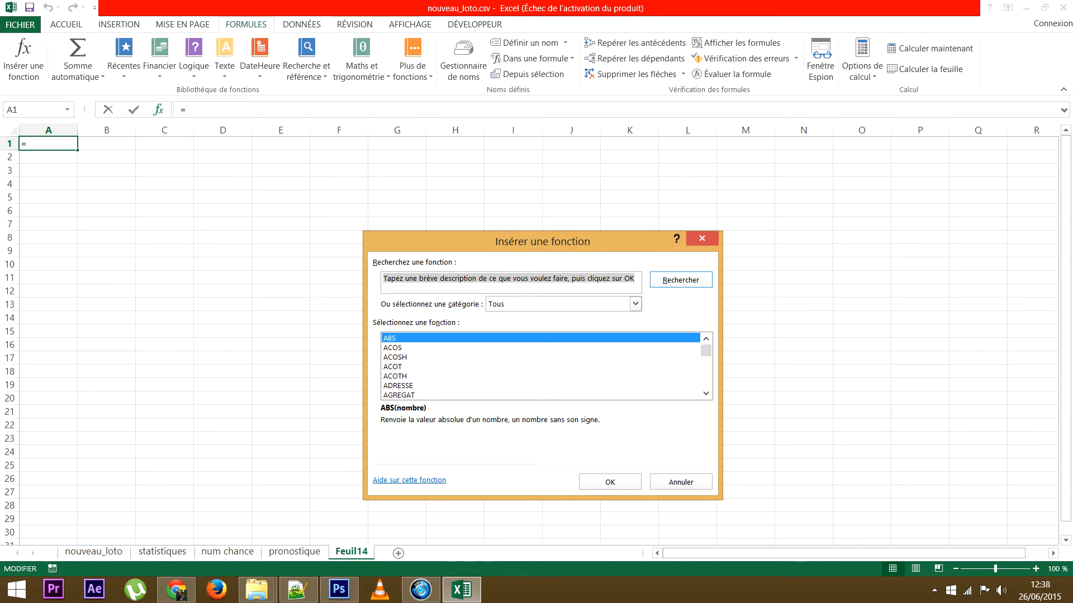
pyautogui.click(503, 348)
pyautogui.scroll(-5, 503, 358)
pyautogui.scroll(5, 542, 366)
pyautogui.scroll(-1, 503, 366)
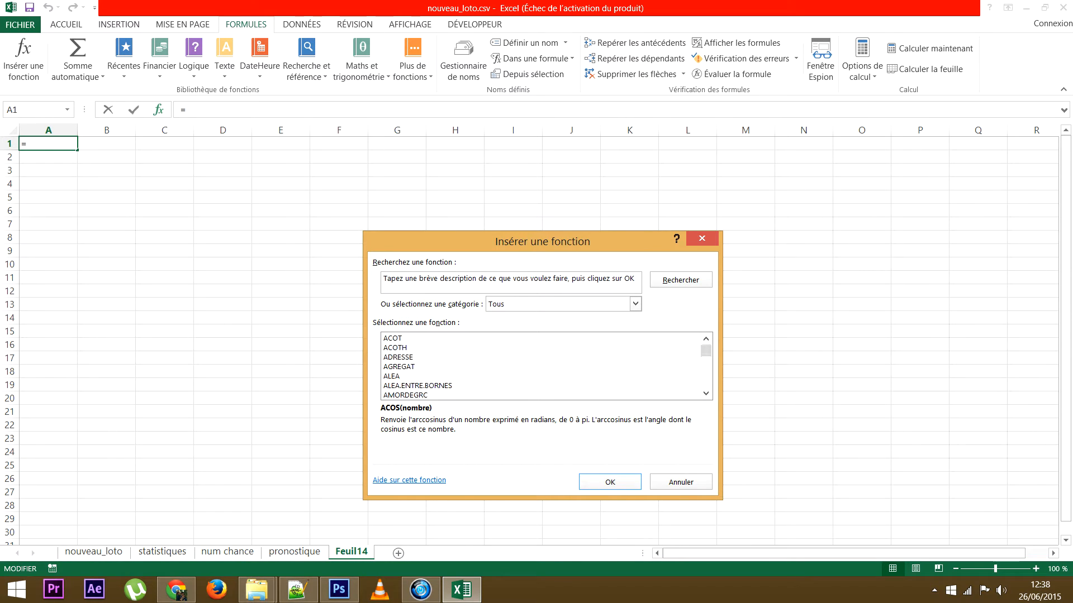
pyautogui.click(447, 385)
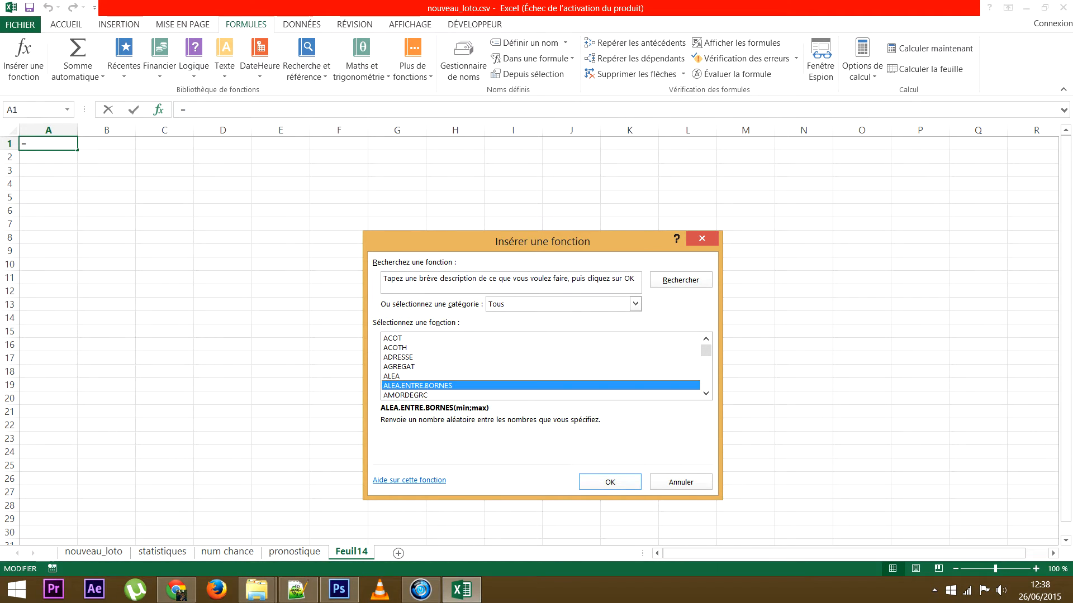
pyautogui.press('Return')
# Step: Set the random function's Min to 1 and Max to 6, and fill the formula down column A to row 1180
pyautogui.write('1')
pyautogui.press('Tab')
pyautogui.write('6')
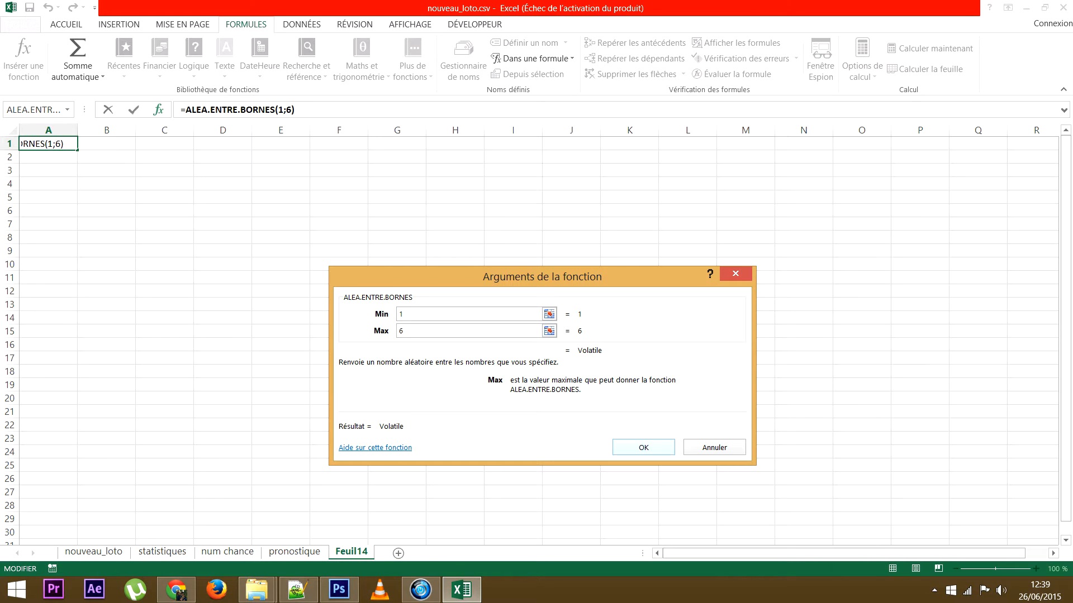
pyautogui.press('Return')
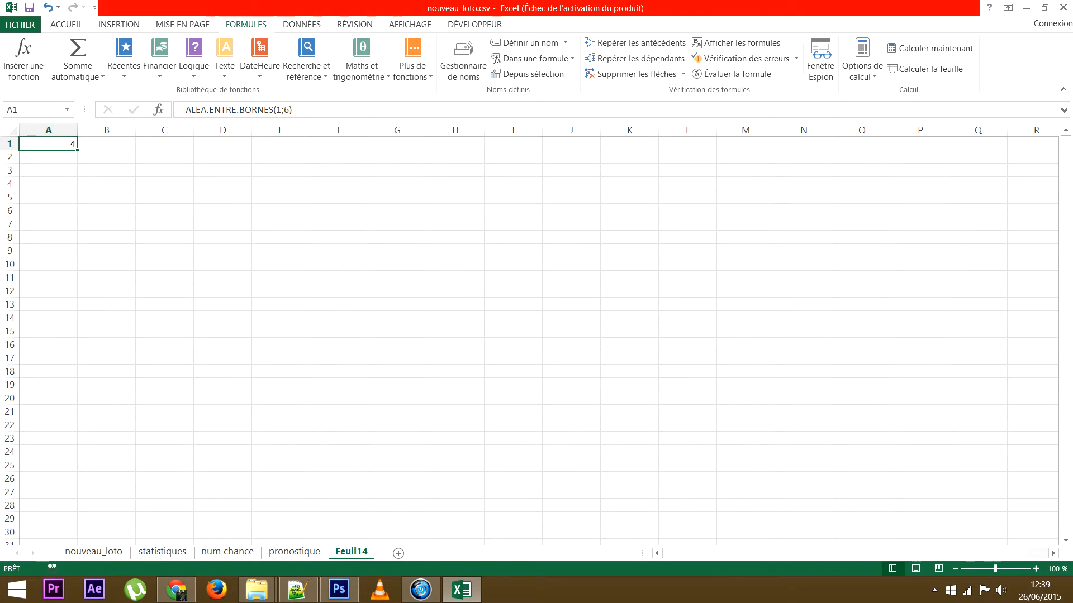
pyautogui.moveTo(77, 150)
pyautogui.mouseDown()
pyautogui.moveTo(56, 523)
pyautogui.moveTo(56, 282)
pyautogui.moveTo(56, 498)
pyautogui.moveTo(55, 472)
pyautogui.mouseUp()
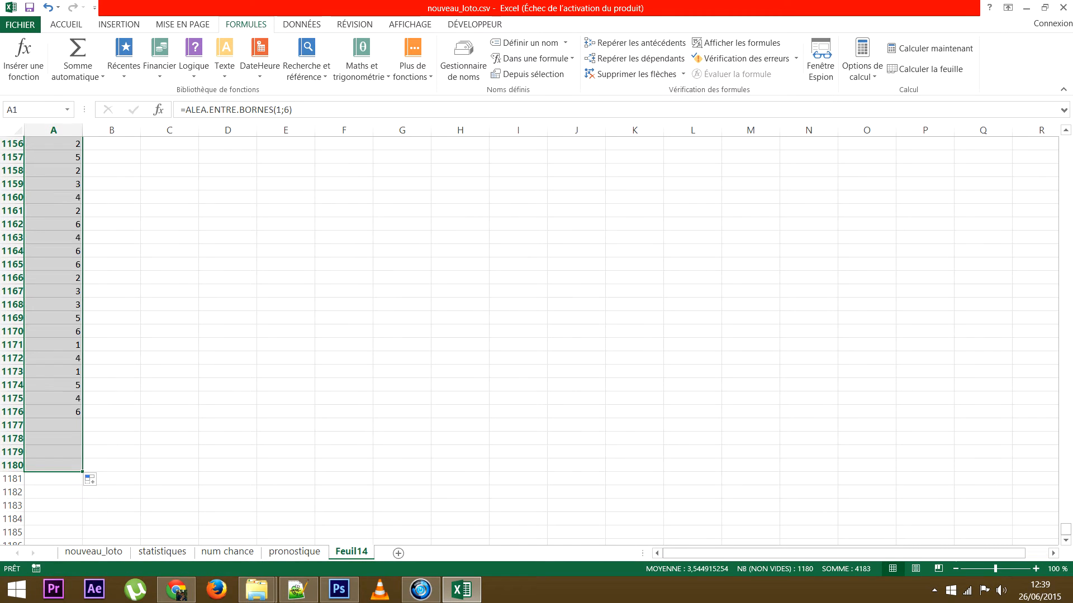
pyautogui.moveTo(1065, 530); pyautogui.dragTo(1065, 141)
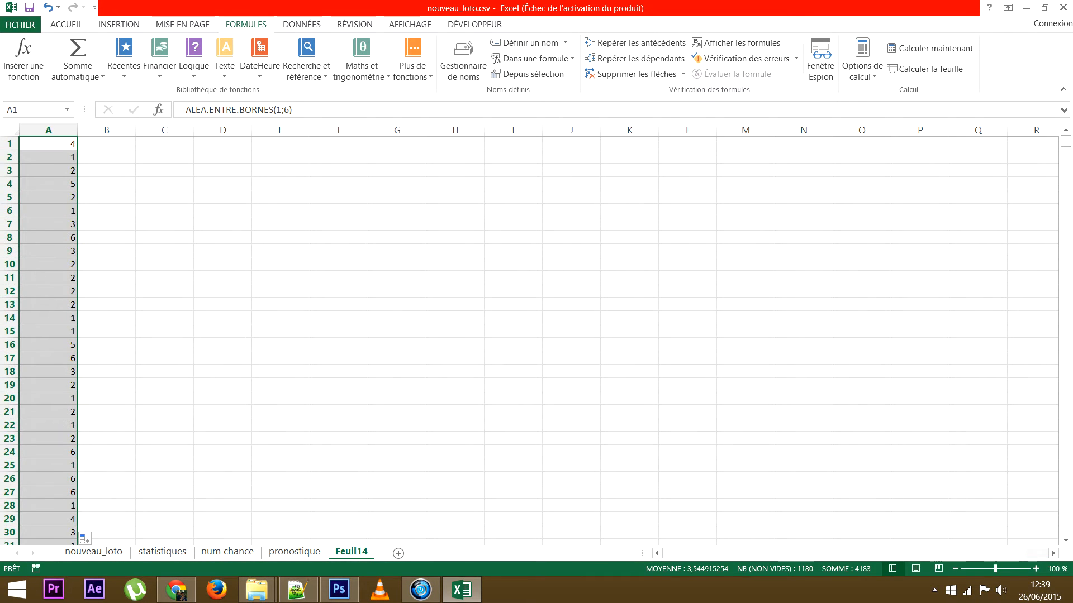
# Step: Enter 1 and 2 in C1 and C2 and extend the series to 6 in C6
pyautogui.click(164, 144)
pyautogui.write('1')
pyautogui.press('Return')
pyautogui.write('2')
pyautogui.press('Return')
pyautogui.moveTo(164, 144); pyautogui.dragTo(194, 216)
# Step: Enter =NB.SI(A:A;C1) in D1 to count each number's occurrences in column A, and fill it down to D6
pyautogui.press('Right')
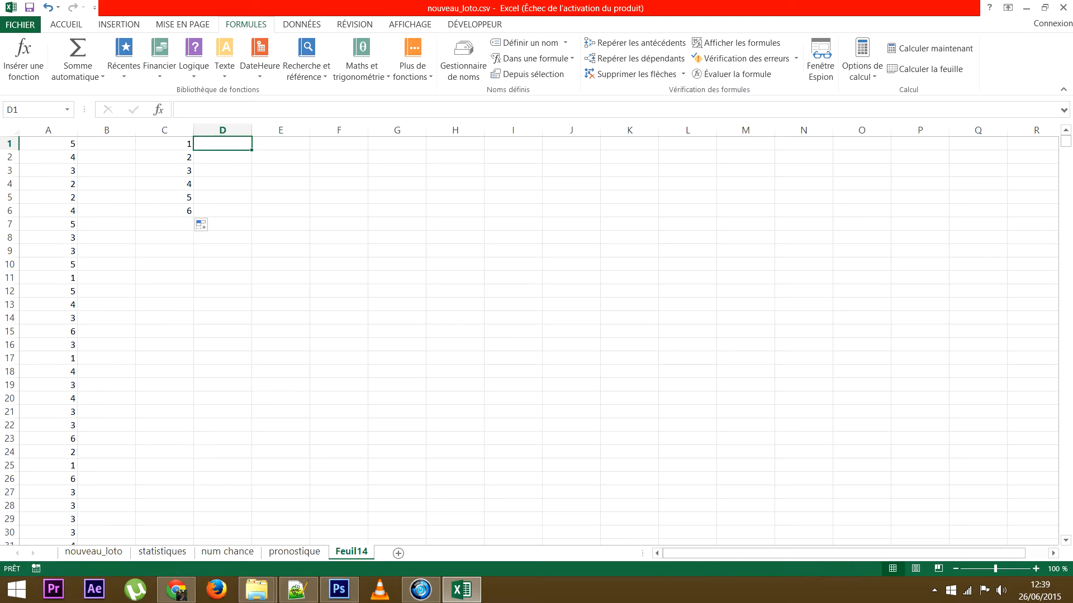
pyautogui.write('=nb.si')
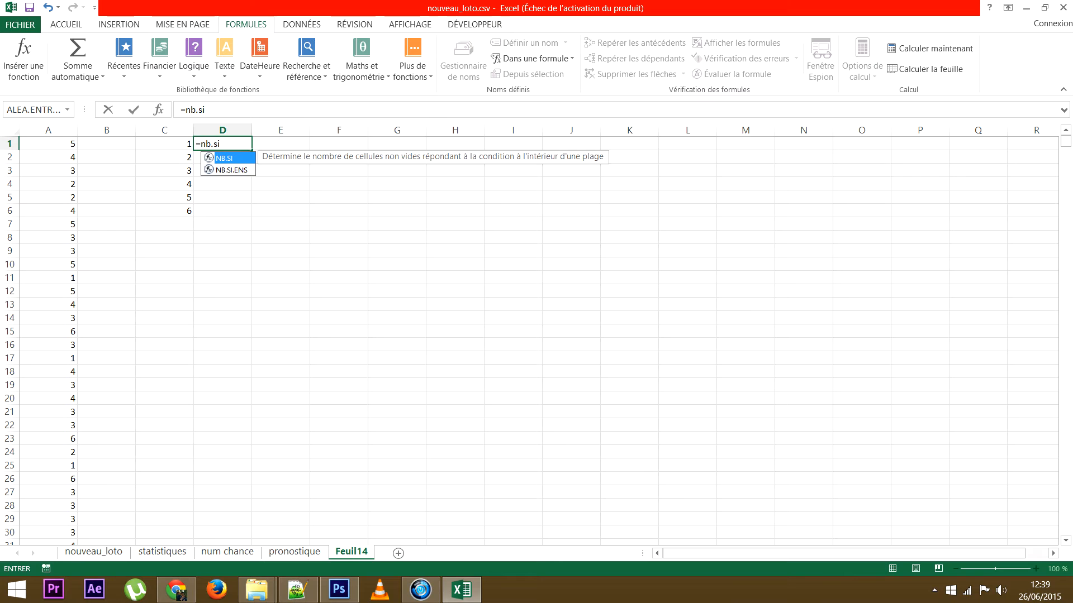
pyautogui.write('(')
pyautogui.click(48, 130)
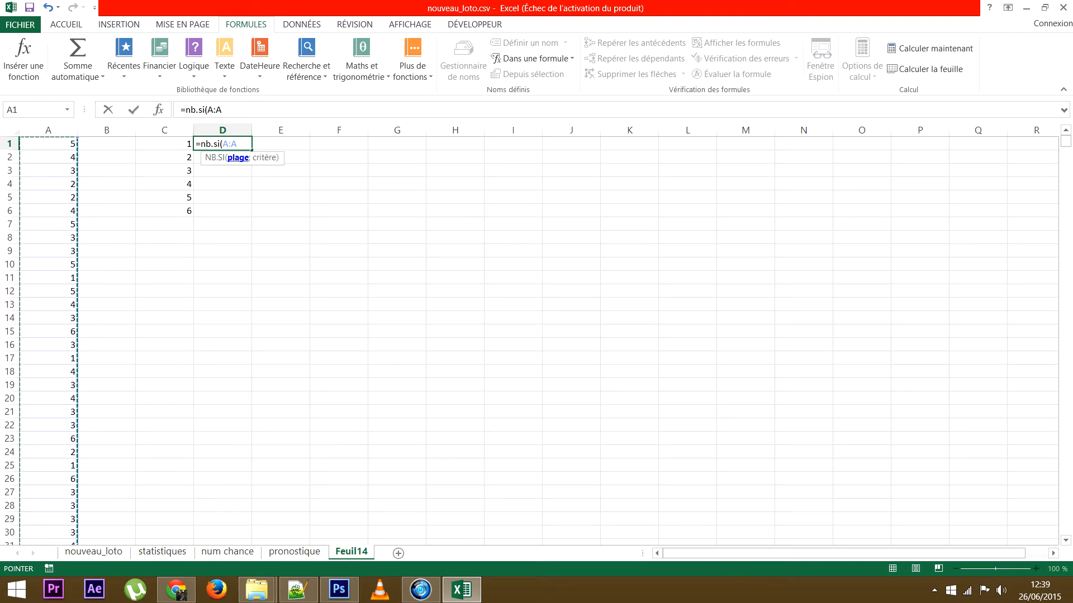
pyautogui.write(';')
pyautogui.click(164, 144)
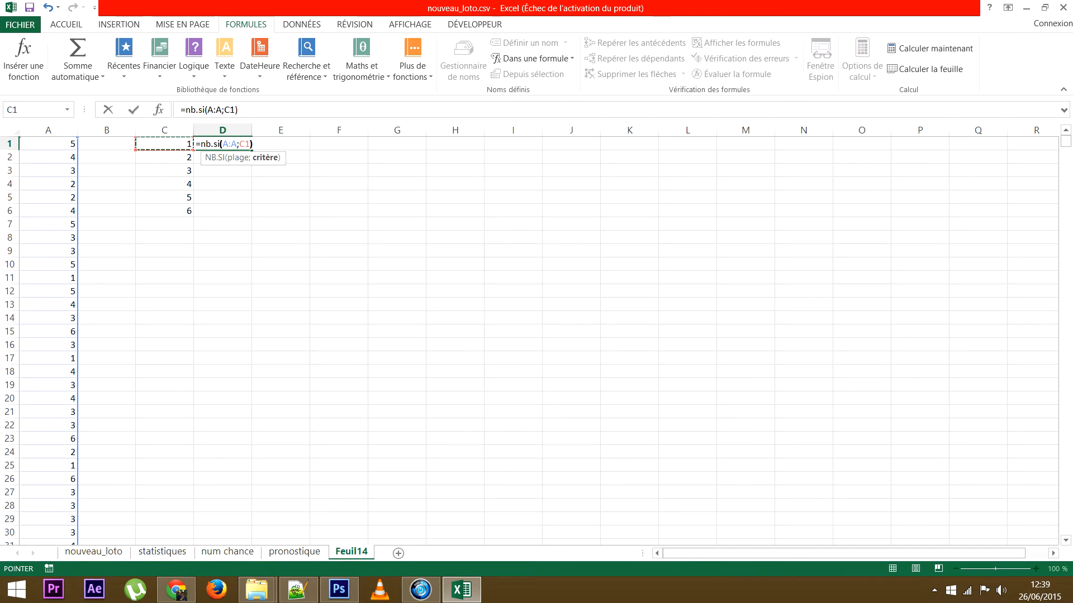
pyautogui.press('Return')
pyautogui.click(222, 144)
pyautogui.moveTo(252, 151); pyautogui.dragTo(252, 214)
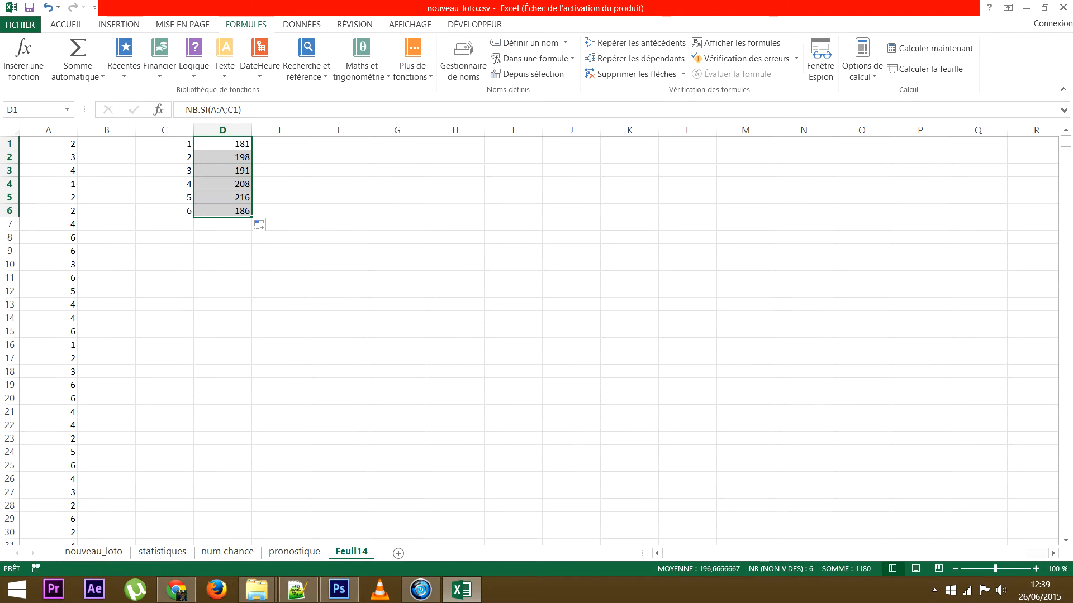
# Step: Compare how often each number from C1:C6 was drawn using the counts in D1:D6
pyautogui.click(164, 144)
pyautogui.click(164, 157)
pyautogui.click(165, 170)
pyautogui.click(164, 183)
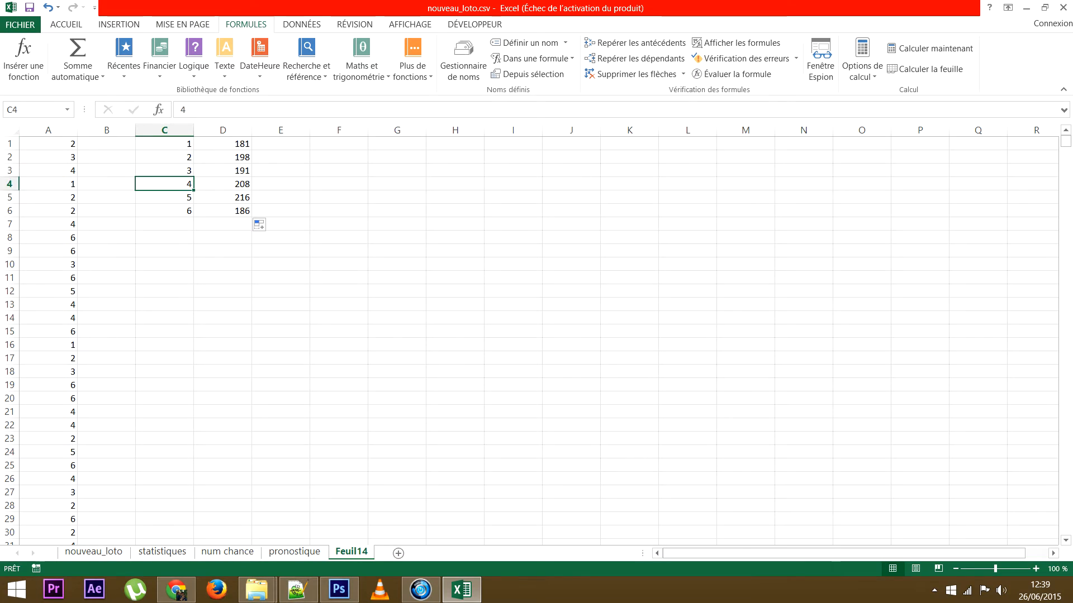
pyautogui.moveTo(222, 157); pyautogui.dragTo(222, 144)
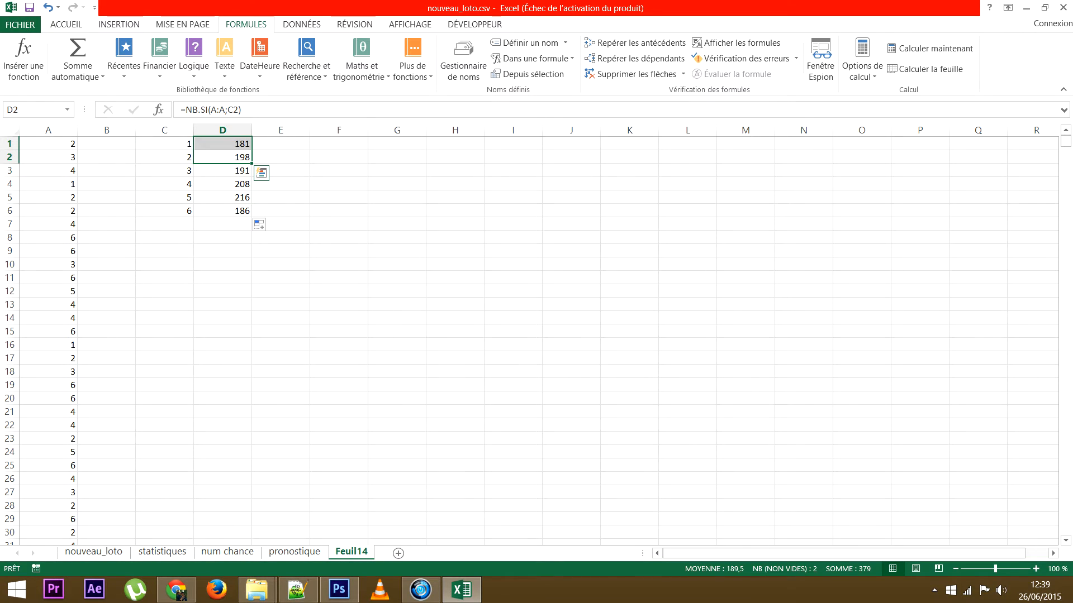
pyautogui.click(339, 157)
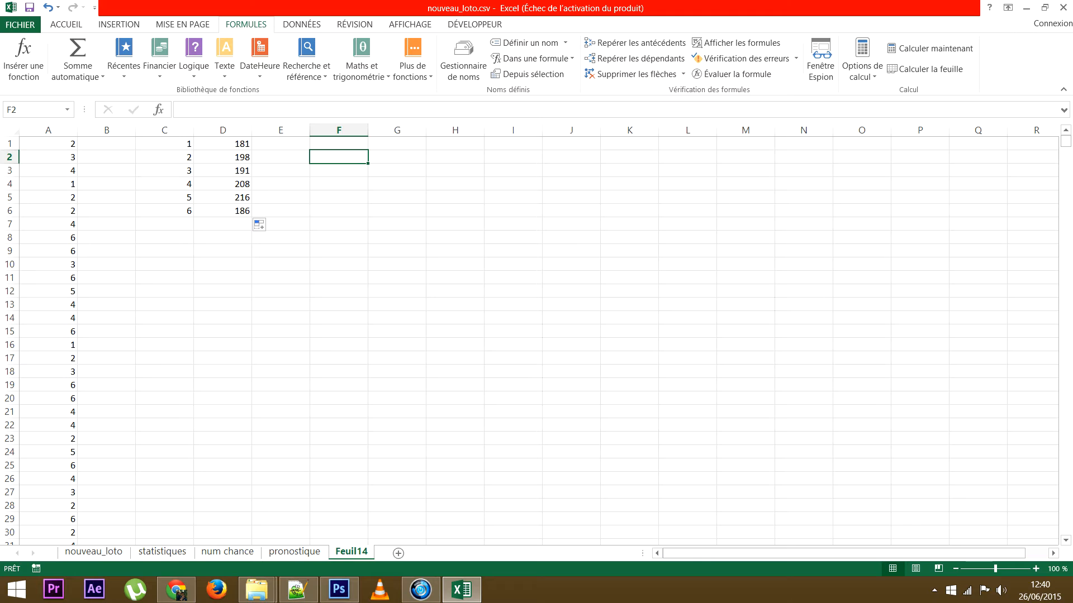
pyautogui.click(164, 143)
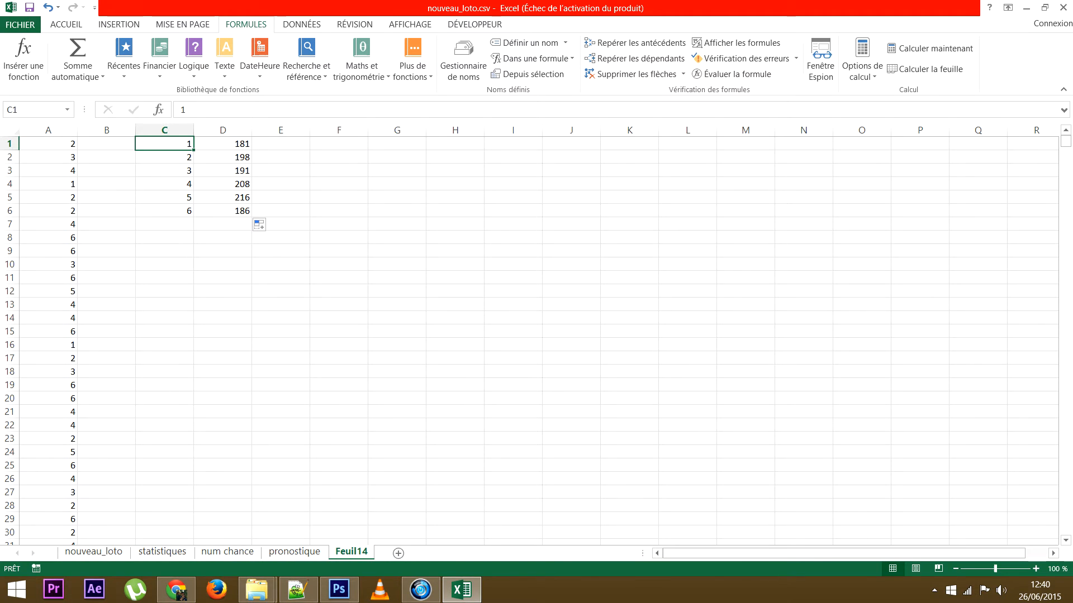
pyautogui.click(222, 143)
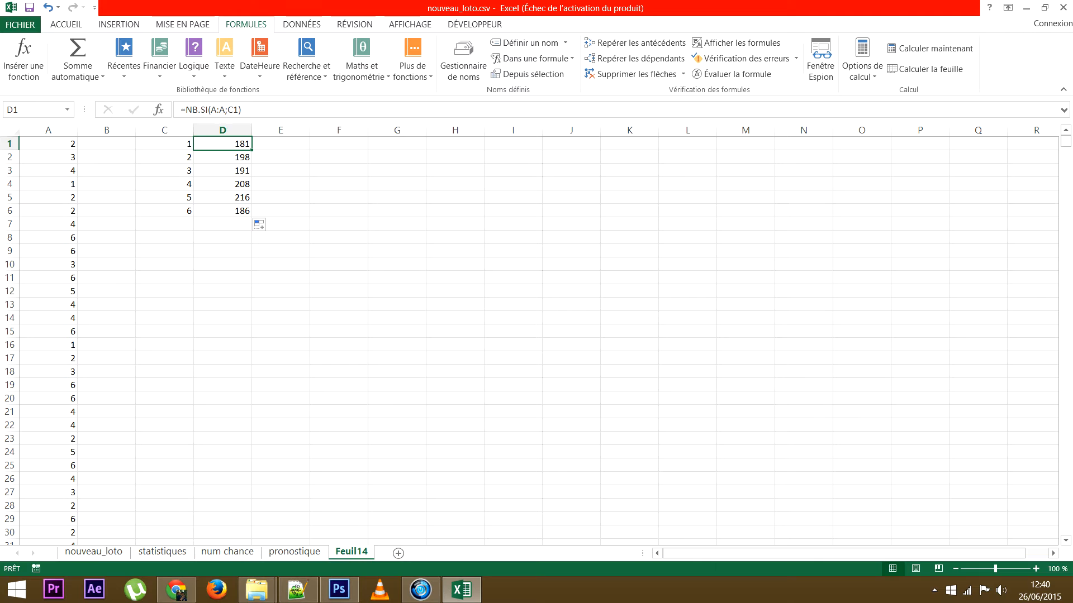
pyautogui.click(280, 197)
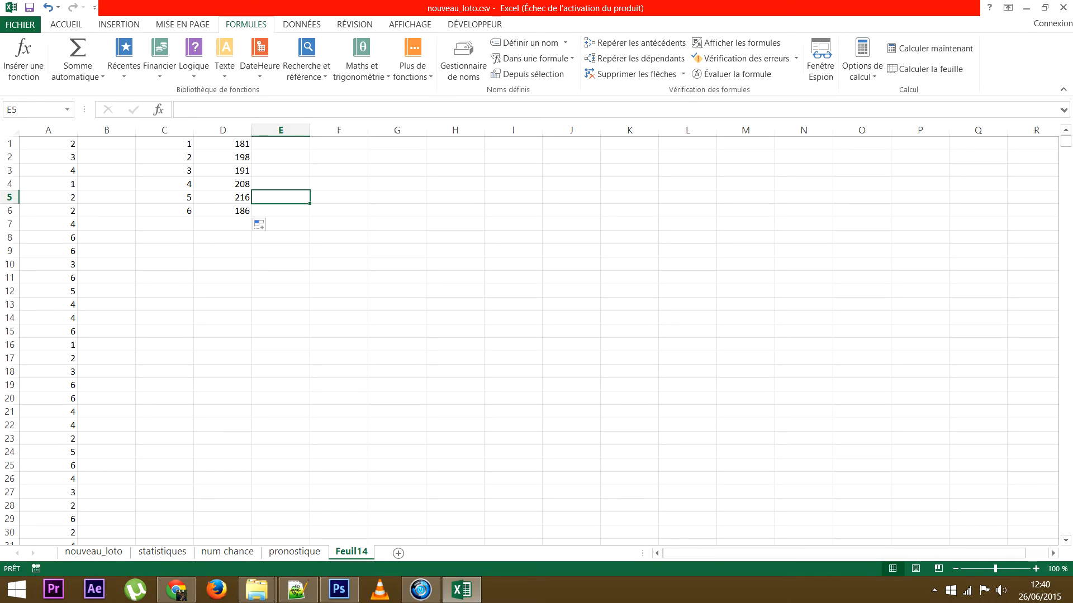
pyautogui.moveTo(223, 211); pyautogui.dragTo(223, 144)
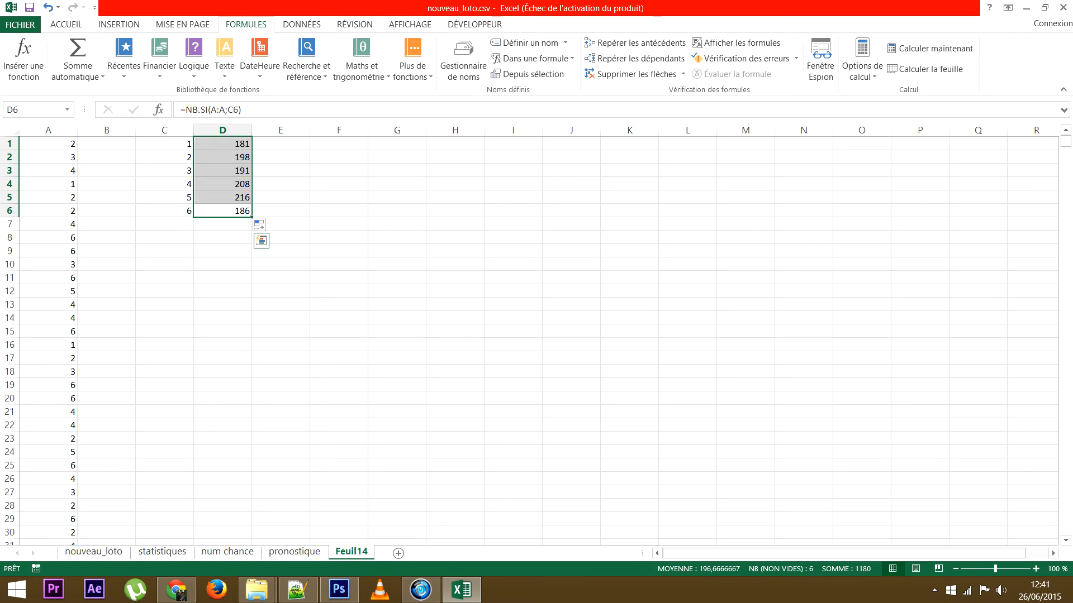
pyautogui.click(223, 265)
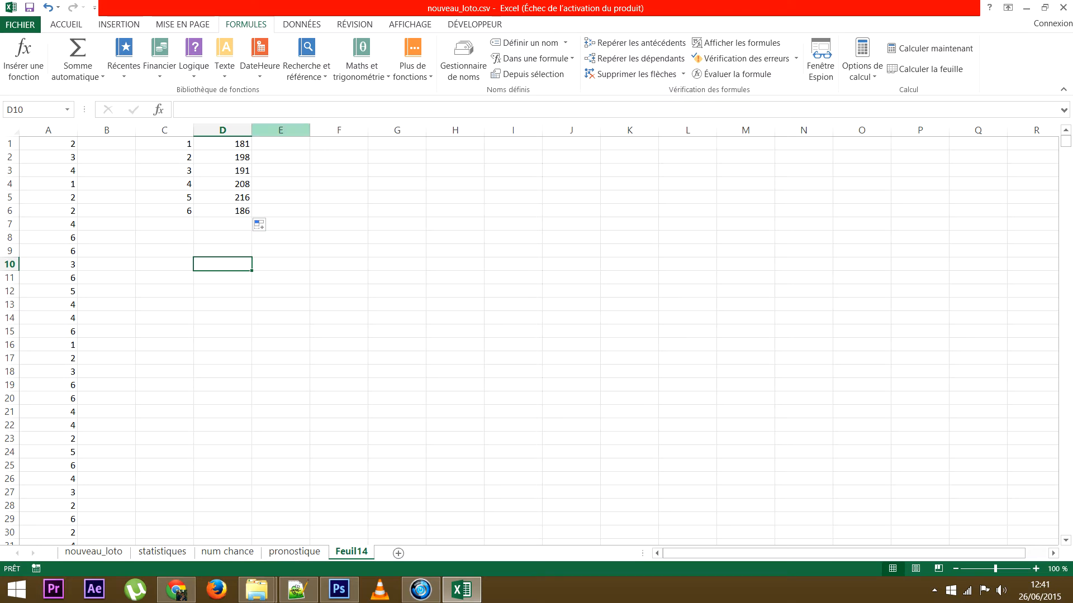
pyautogui.moveTo(222, 144); pyautogui.dragTo(222, 212)
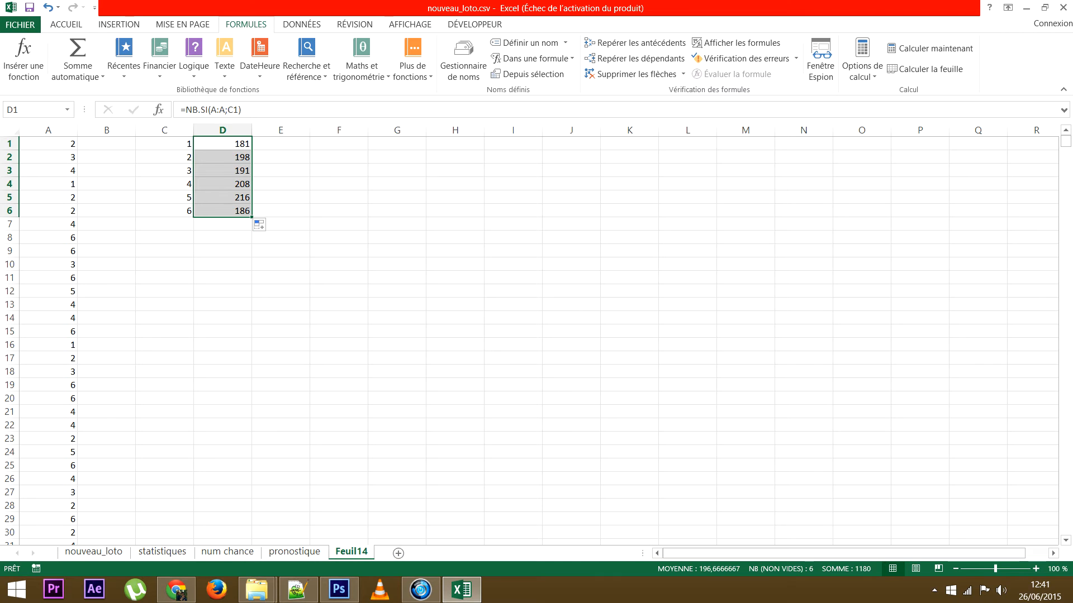
# Step: Delete the Feuil14 sheet holding the random draw test
pyautogui.rightClick(353, 551)
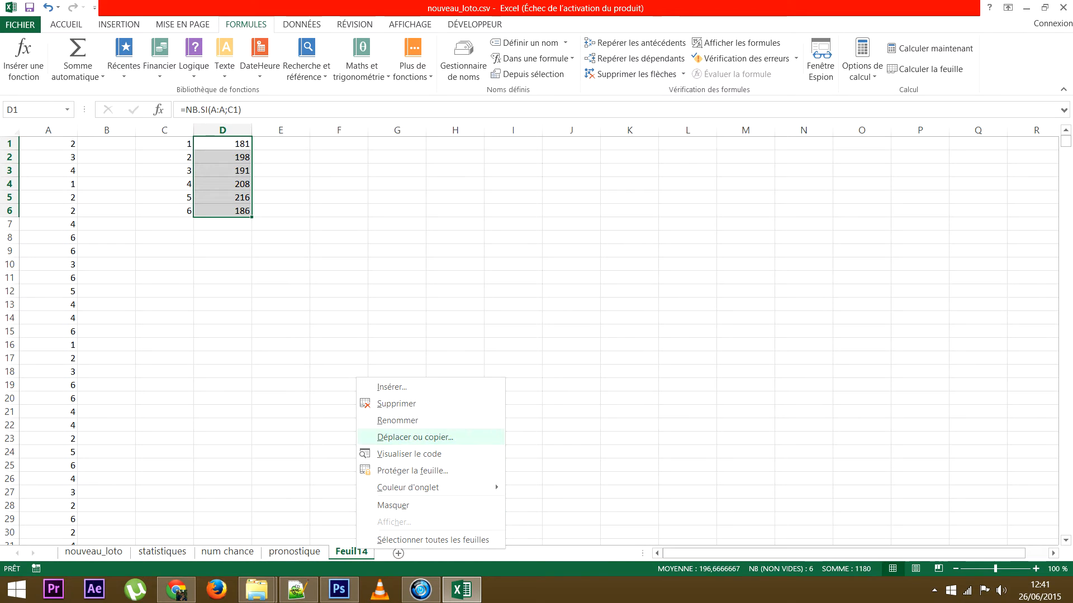
pyautogui.click(391, 403)
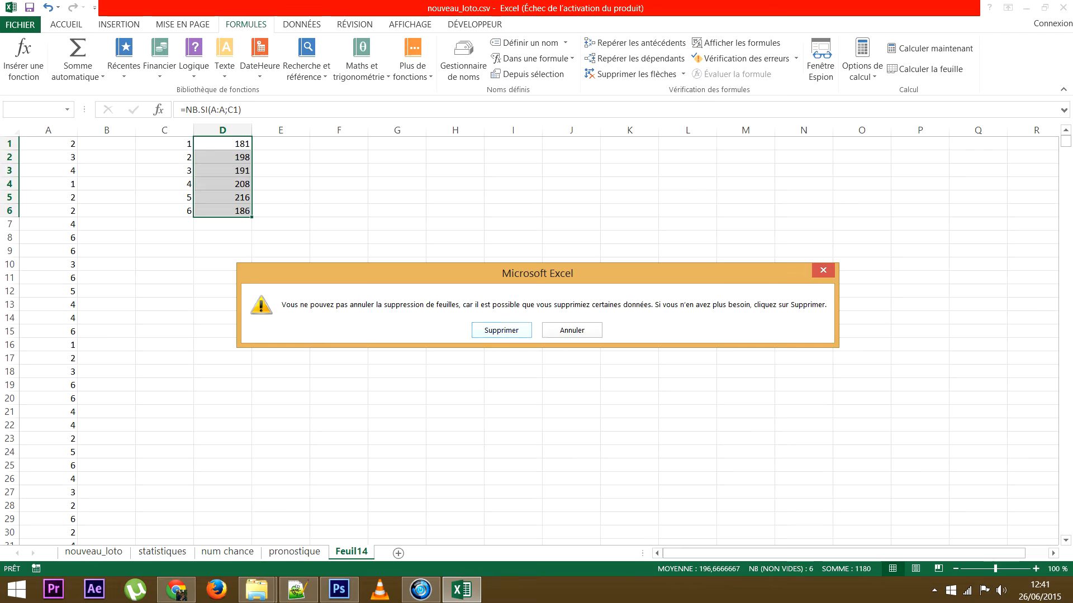
pyautogui.press('Return')
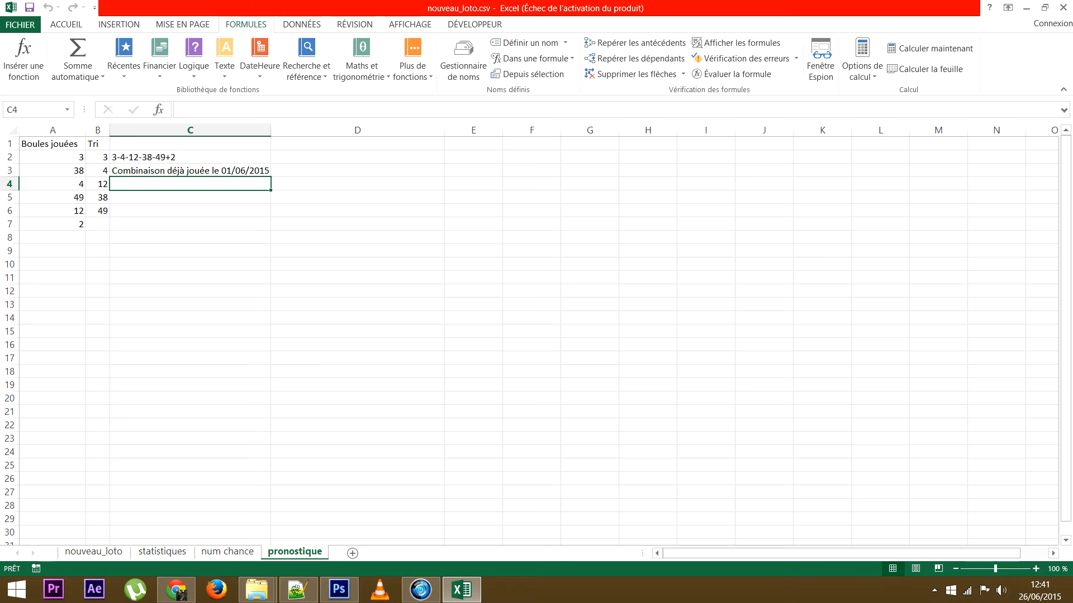
# Step: Try the LIGNE function in D5 of the pronostique sheet with references A4 and A7, and clear the cell
pyautogui.click(318, 197)
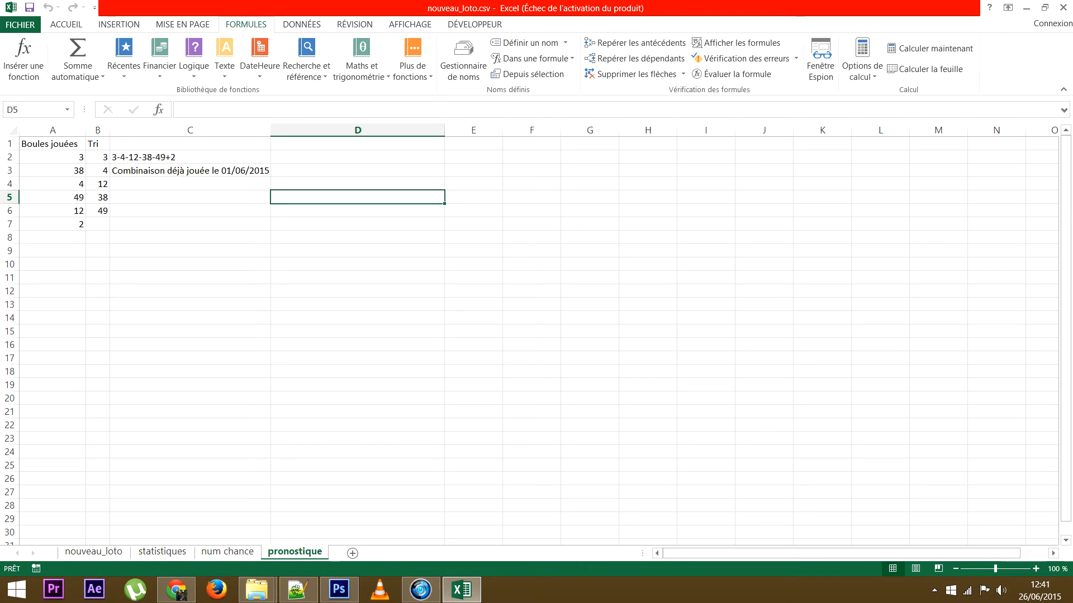
pyautogui.click(307, 61)
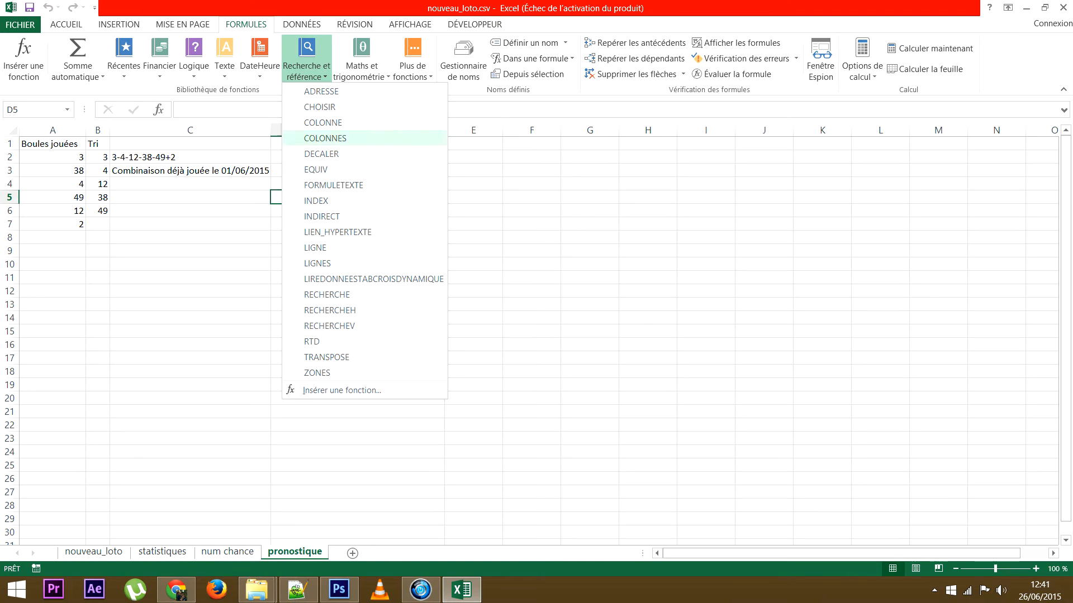
pyautogui.click(315, 248)
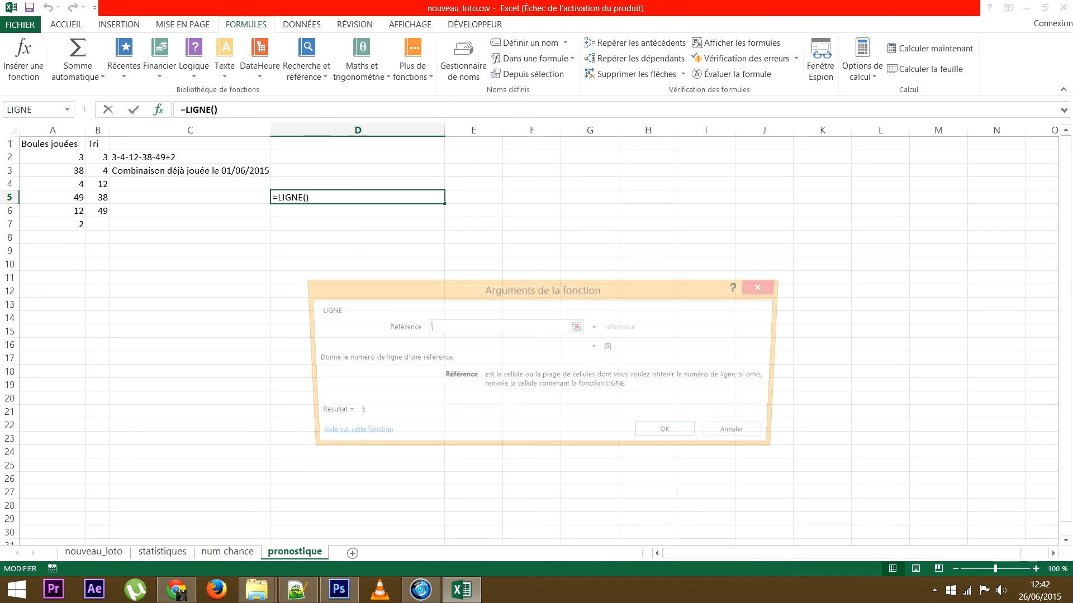
pyautogui.click(52, 183)
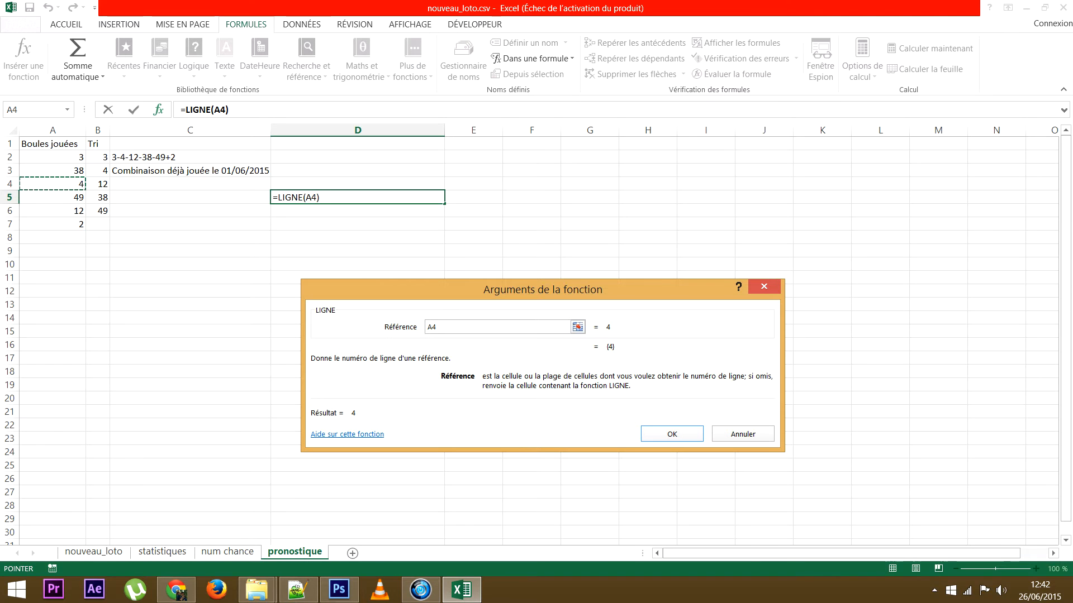
pyautogui.press('BackSpace')
pyautogui.write('7')
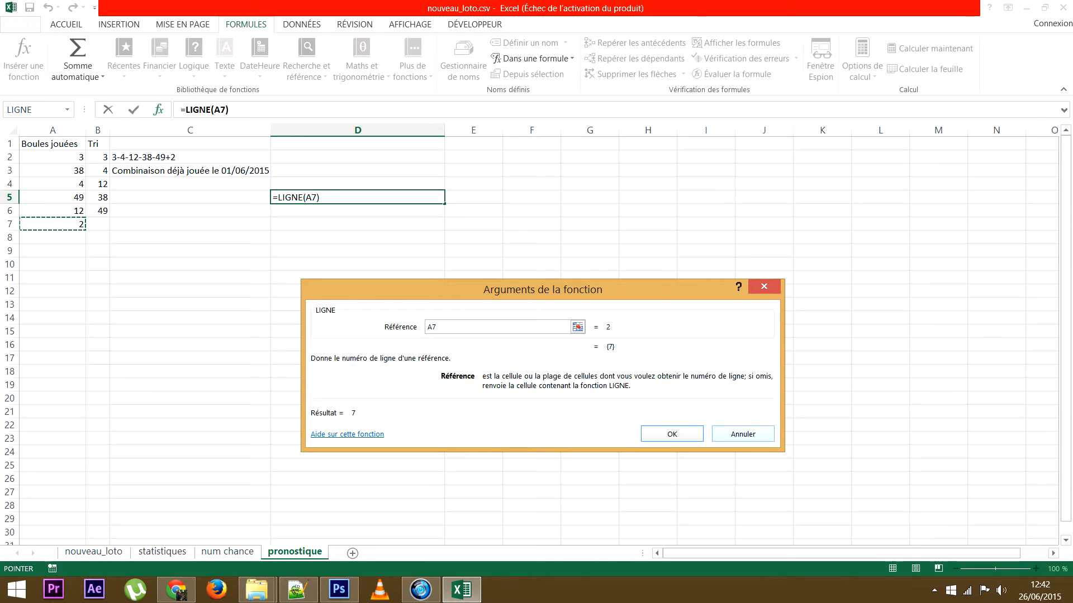
pyautogui.press('Return')
pyautogui.press('Delete')
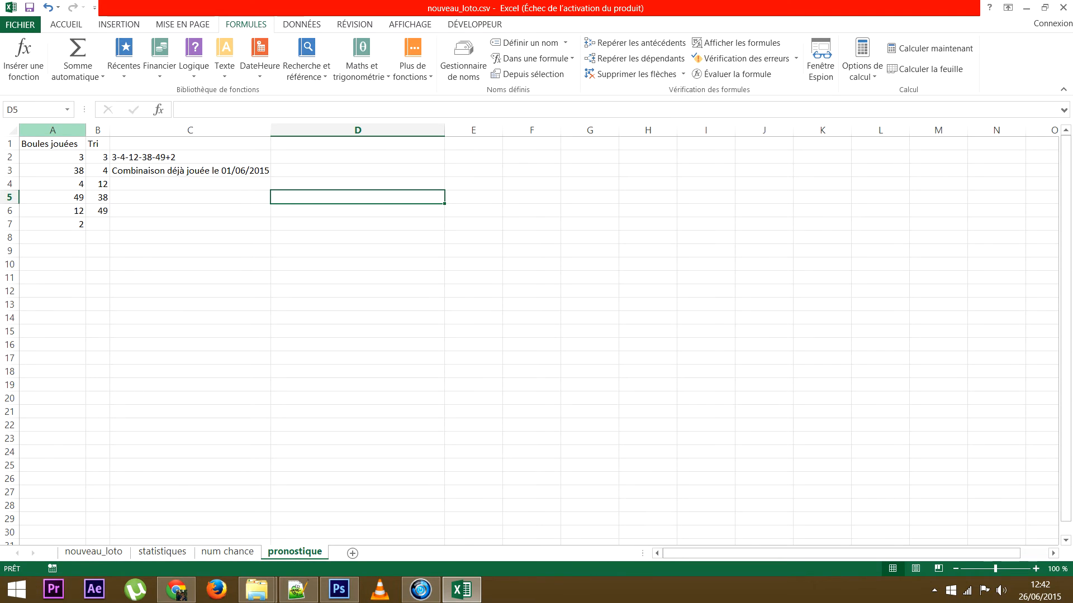
# Step: Insert an empty column before the "Boules jouées" column on the pronostique sheet
pyautogui.click(52, 130)
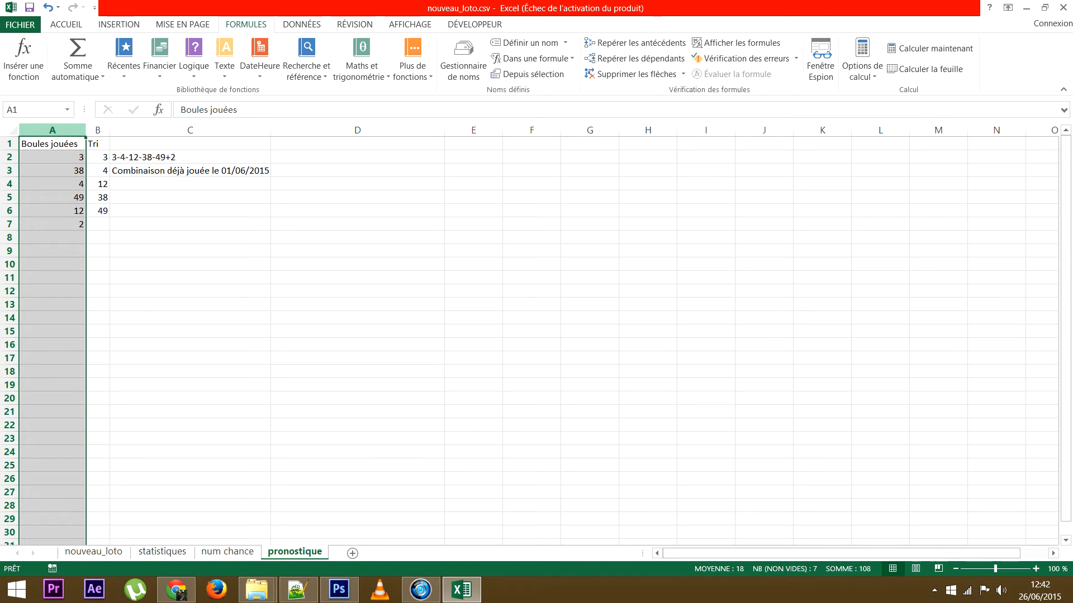
pyautogui.rightClick(58, 132)
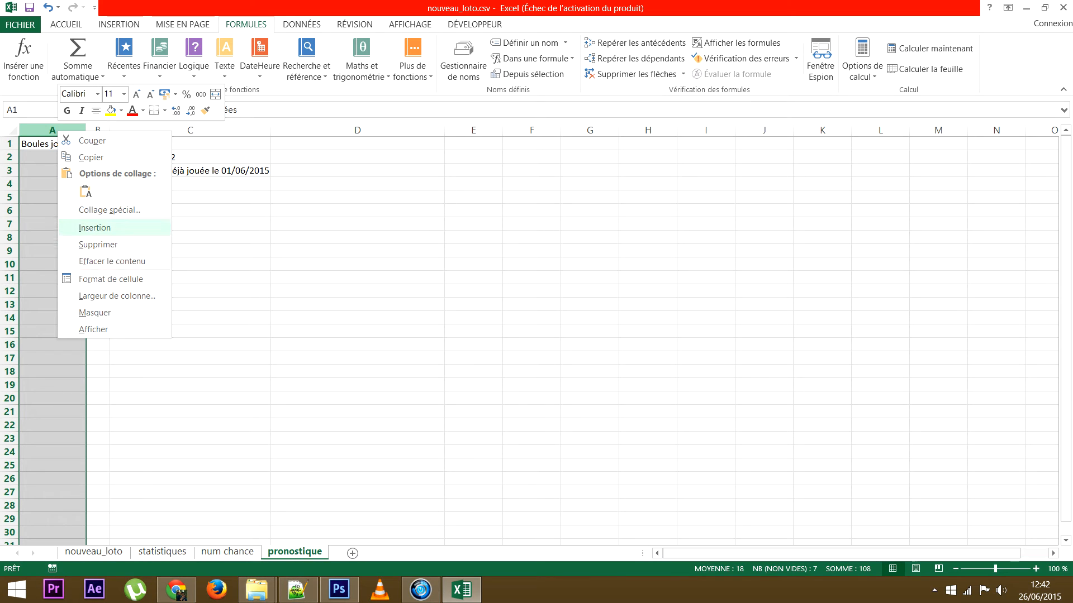
pyautogui.click(95, 227)
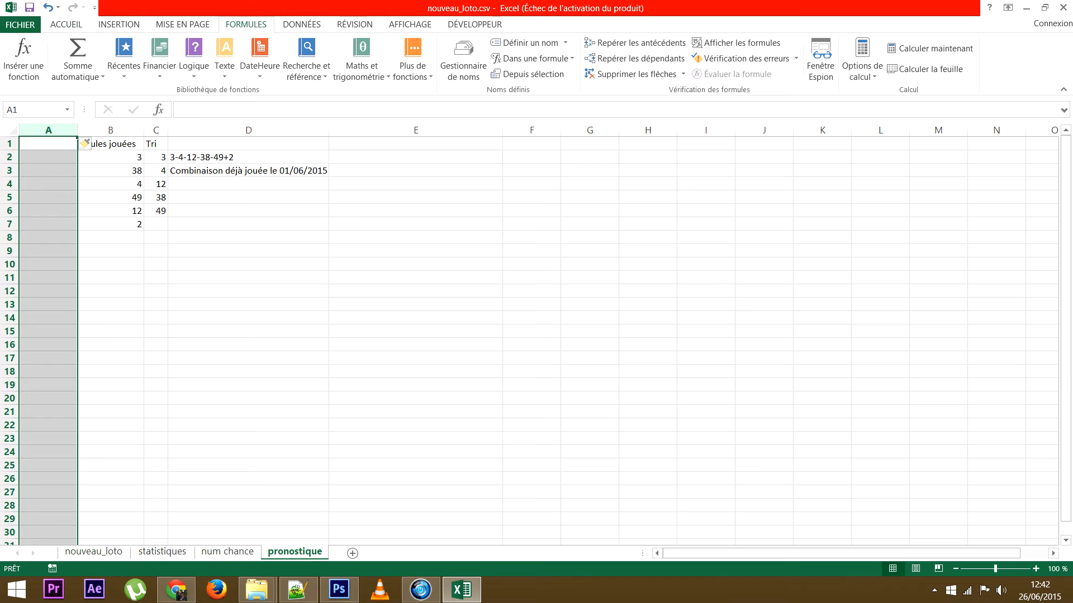
pyautogui.click(66, 25)
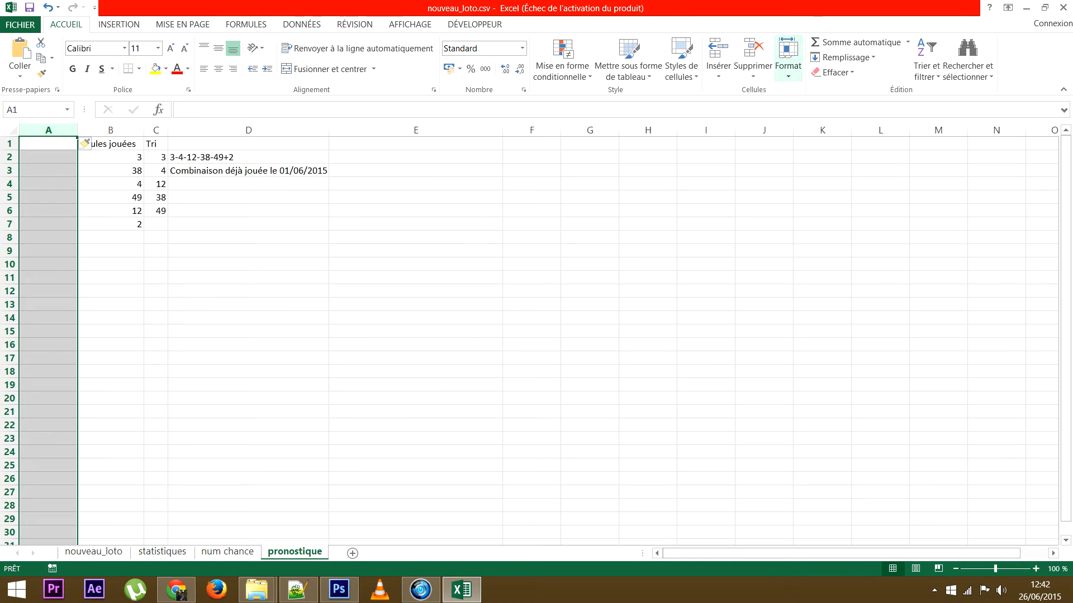
# Step: Enter the heading "Pronostique 1" in A1 and widen column A to fit it
pyautogui.click(718, 70)
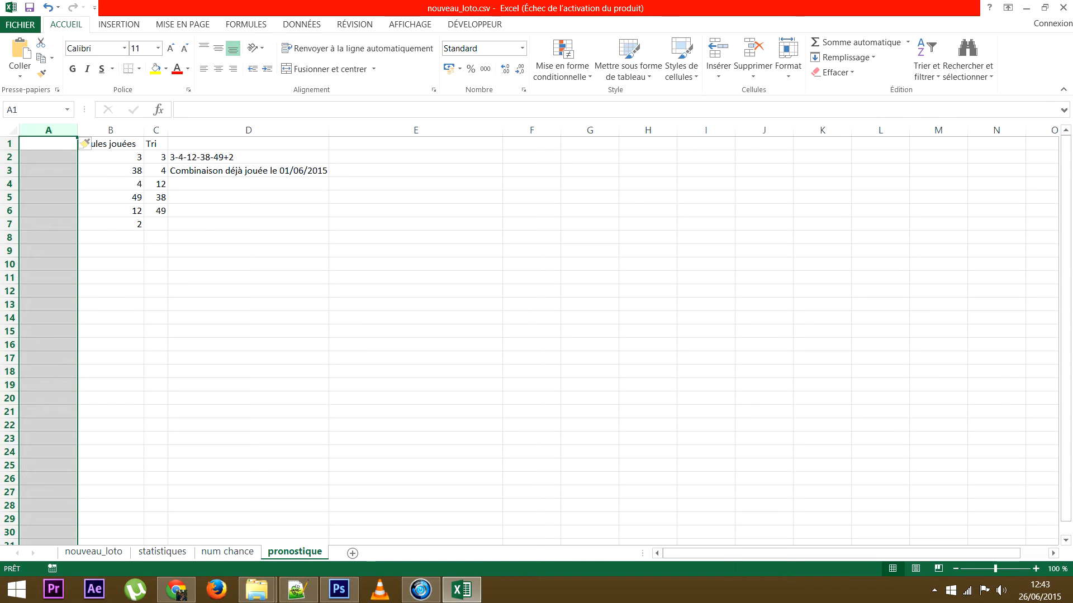
pyautogui.click(156, 291)
pyautogui.click(48, 144)
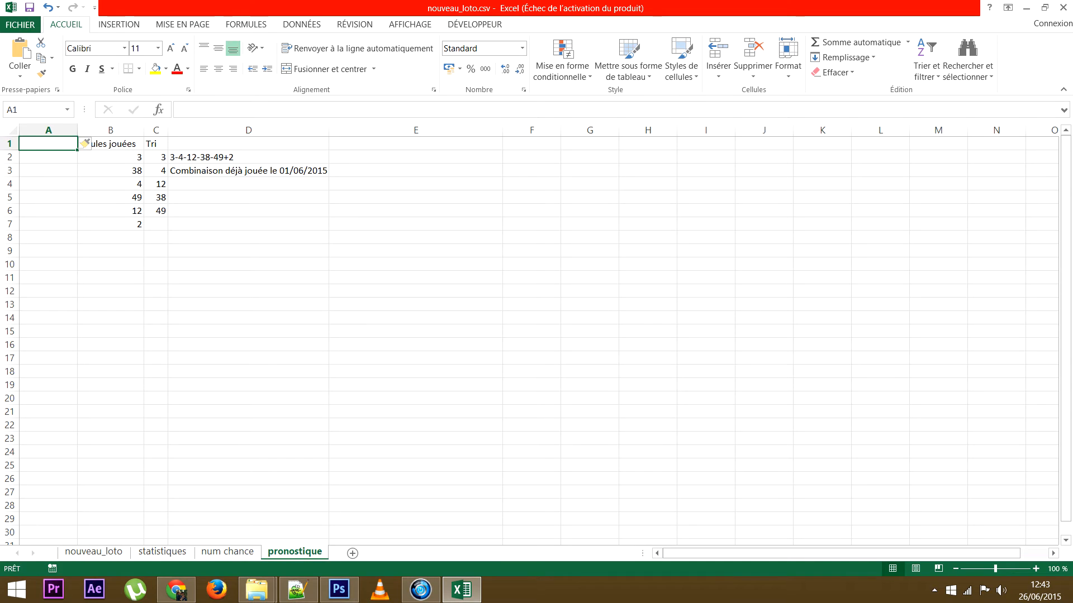
pyautogui.write('Prono')
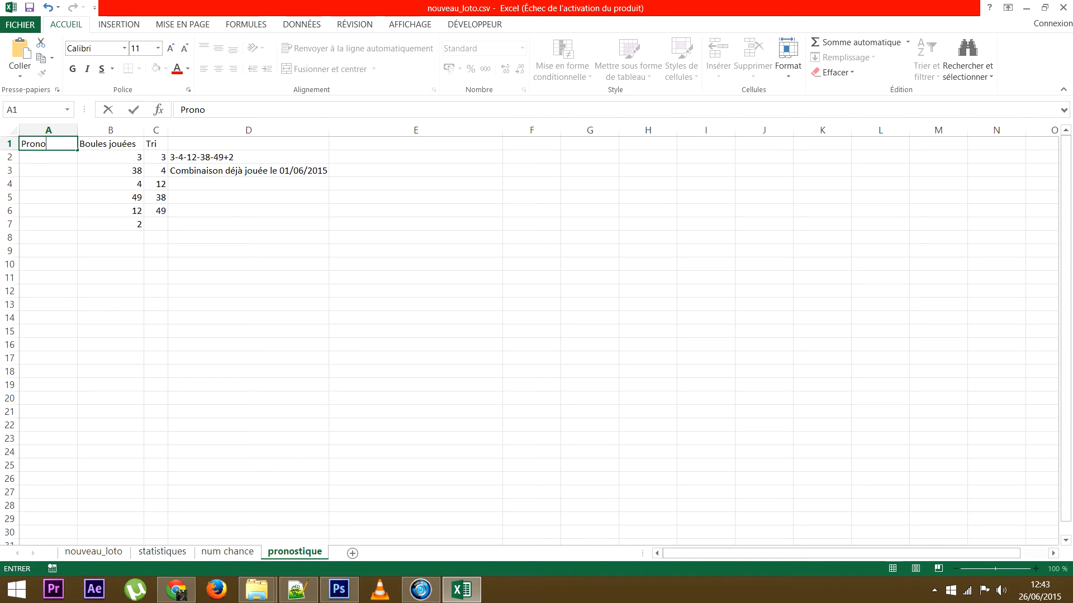
pyautogui.write('stique 1')
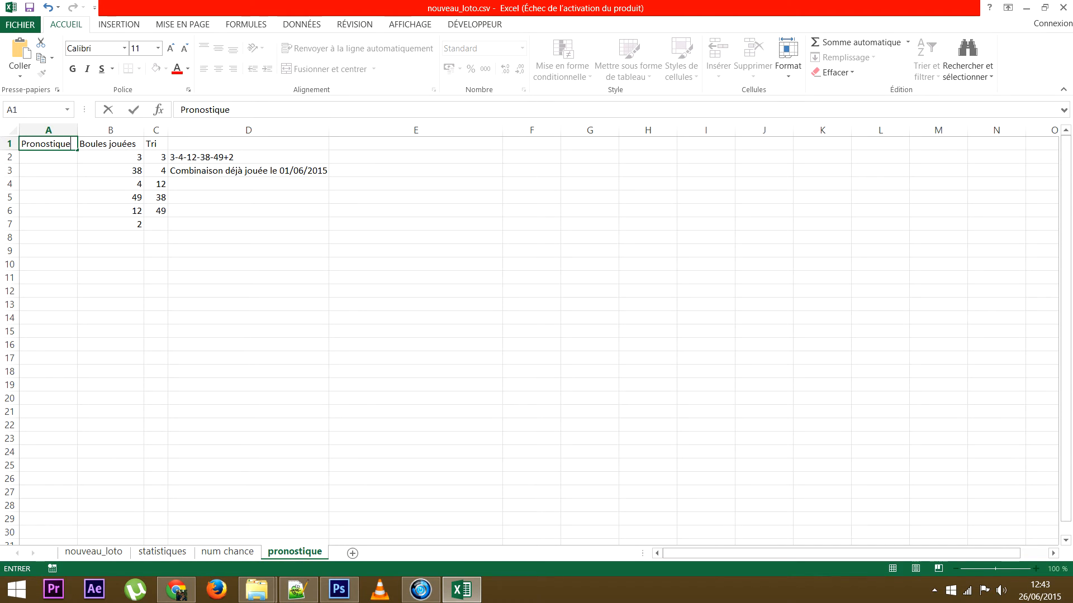
pyautogui.press('Return')
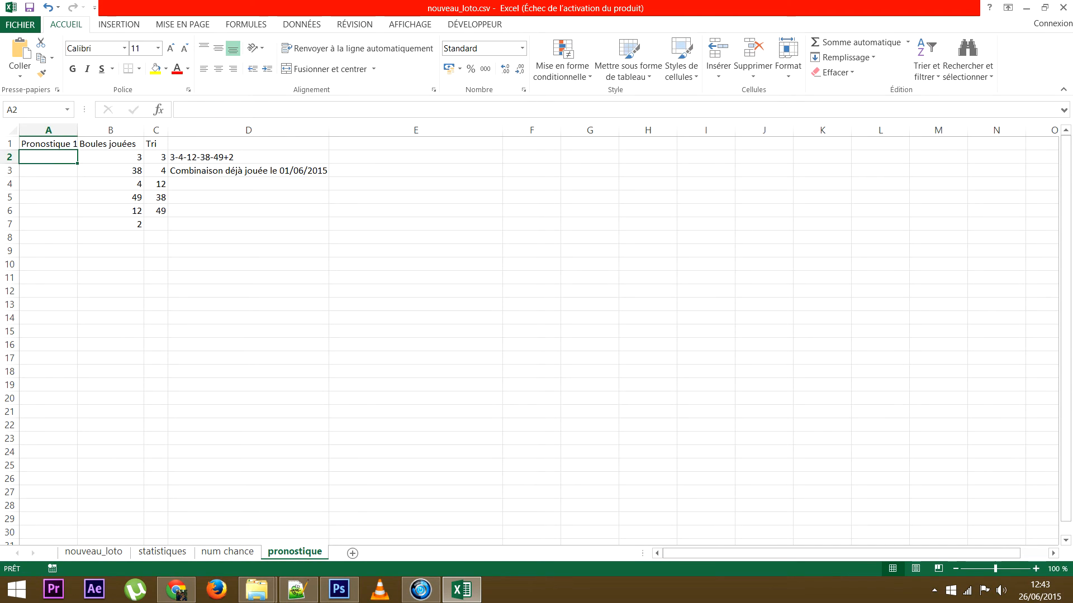
pyautogui.moveTo(77, 129); pyautogui.dragTo(82, 129)
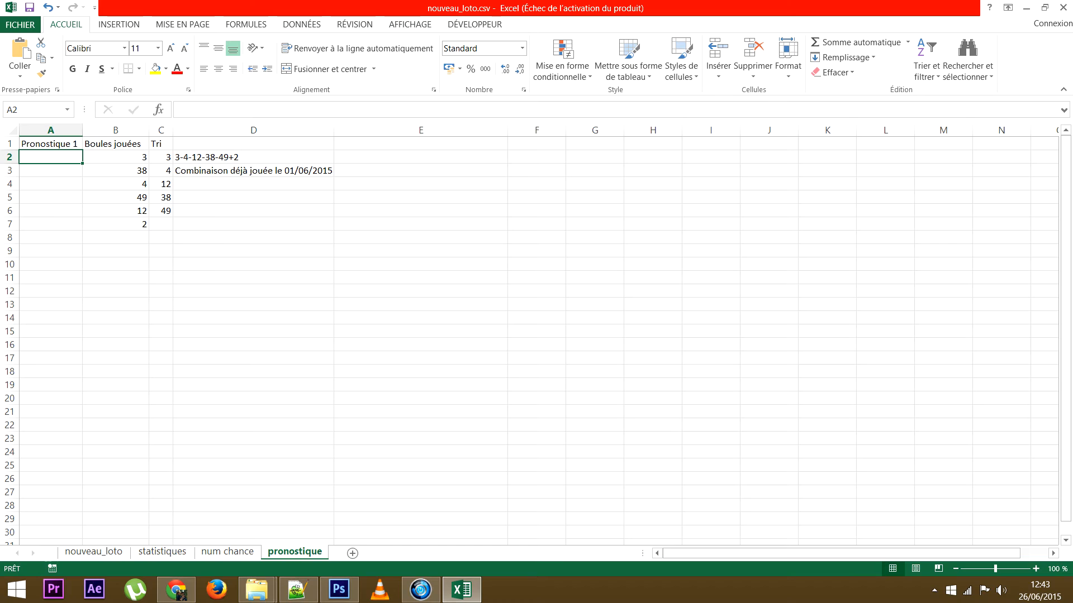
# Step: Begin a PETITE.VALEUR formula in A2 of the pronostique sheet with column B of the statistiques sheet as its array
pyautogui.click(116, 157)
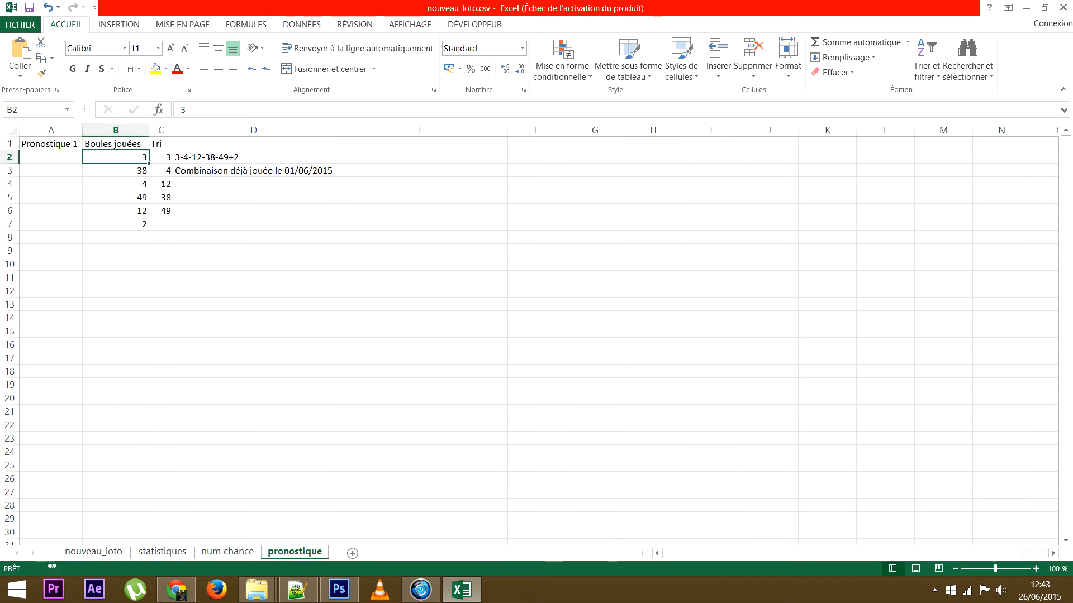
pyautogui.click(161, 157)
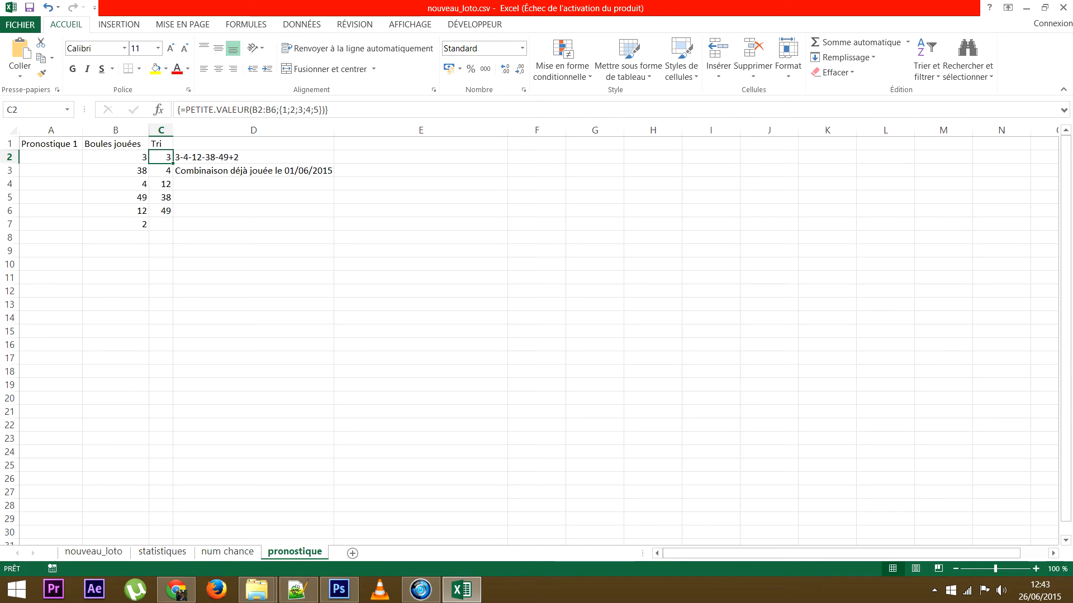
pyautogui.click(51, 157)
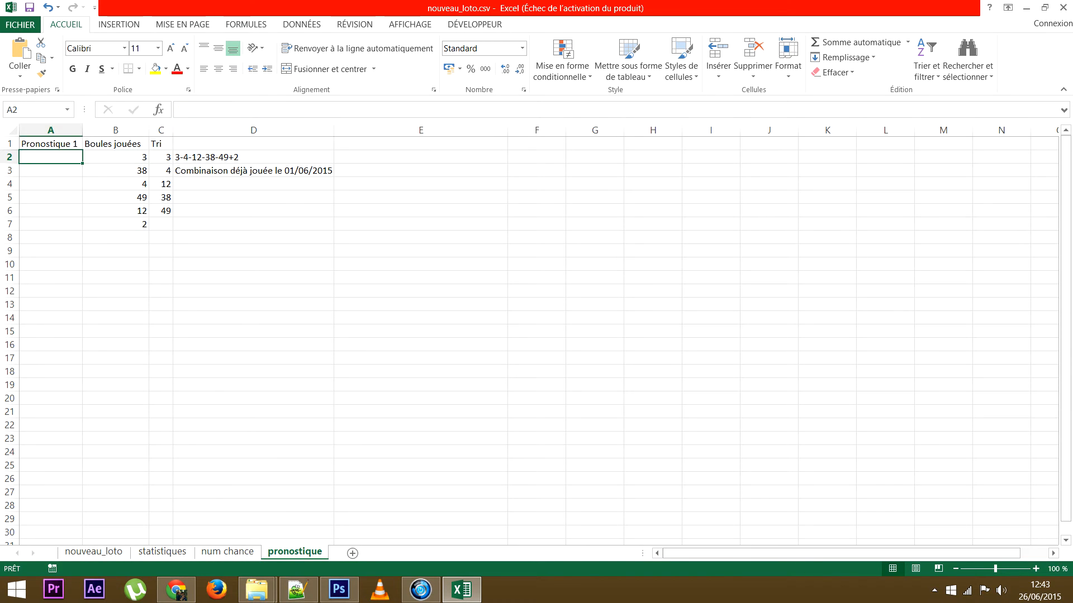
pyautogui.write('=p')
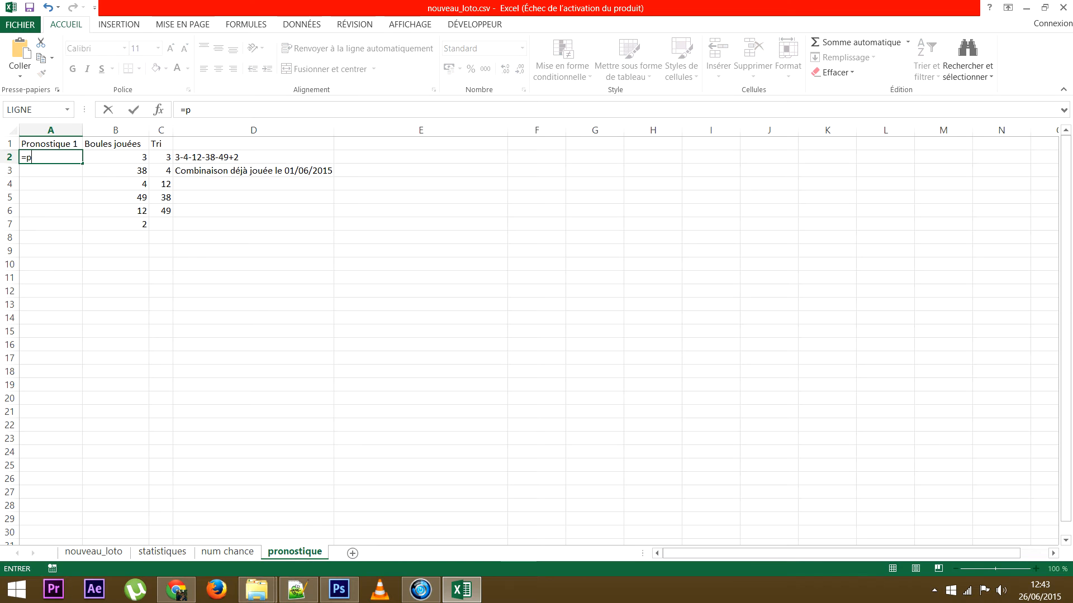
pyautogui.write('etite')
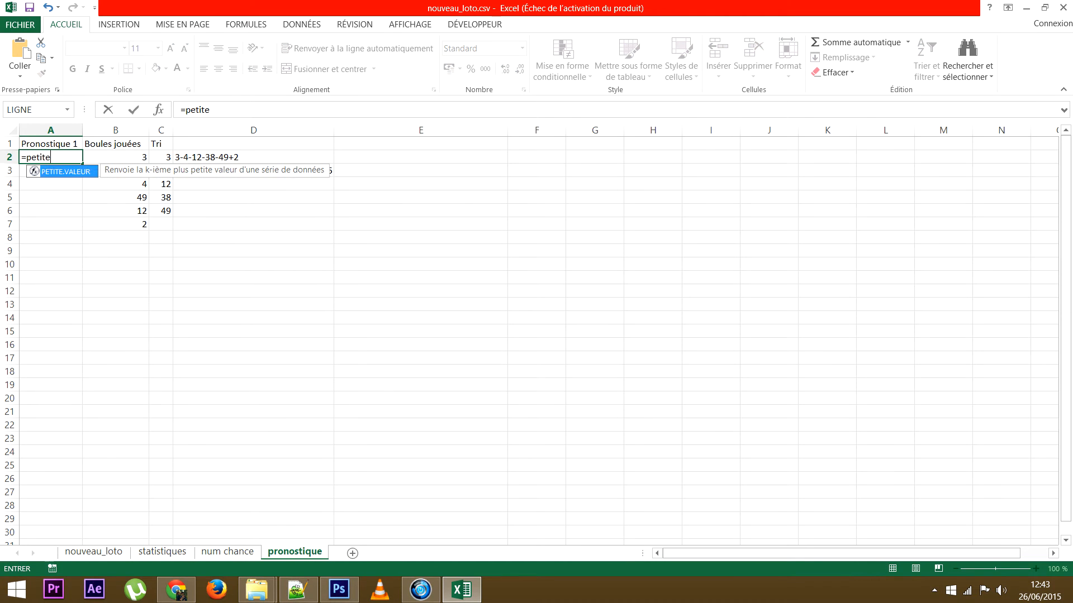
pyautogui.write('.val')
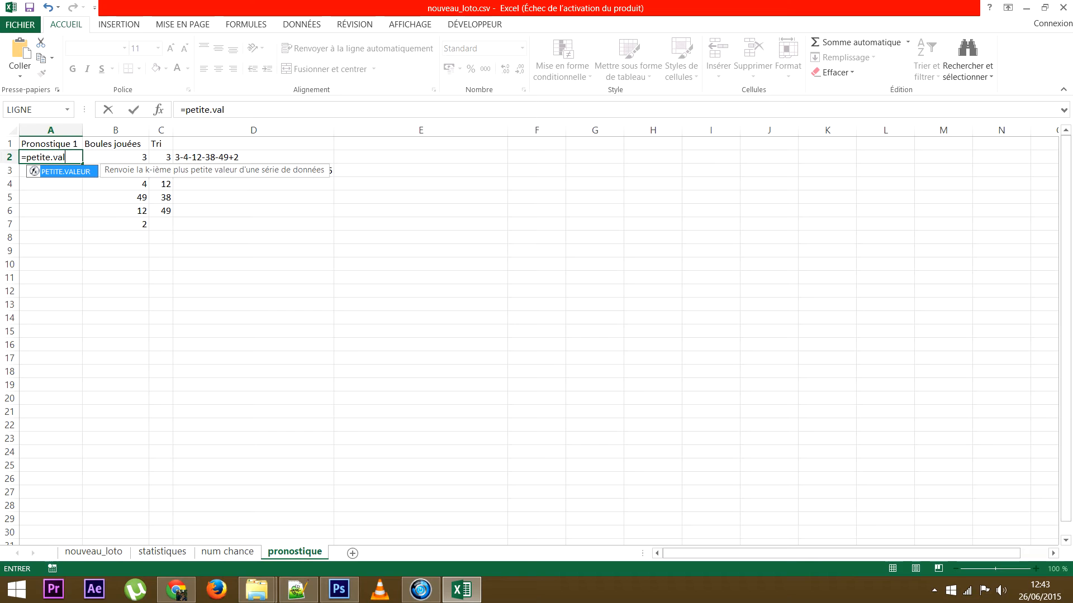
pyautogui.write('eur(')
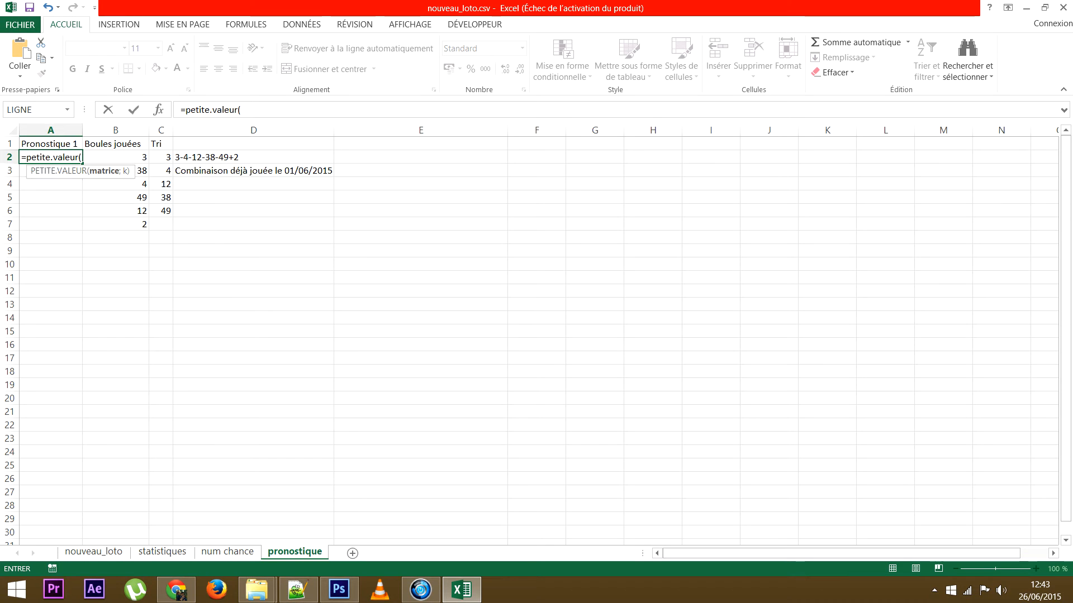
pyautogui.click(162, 551)
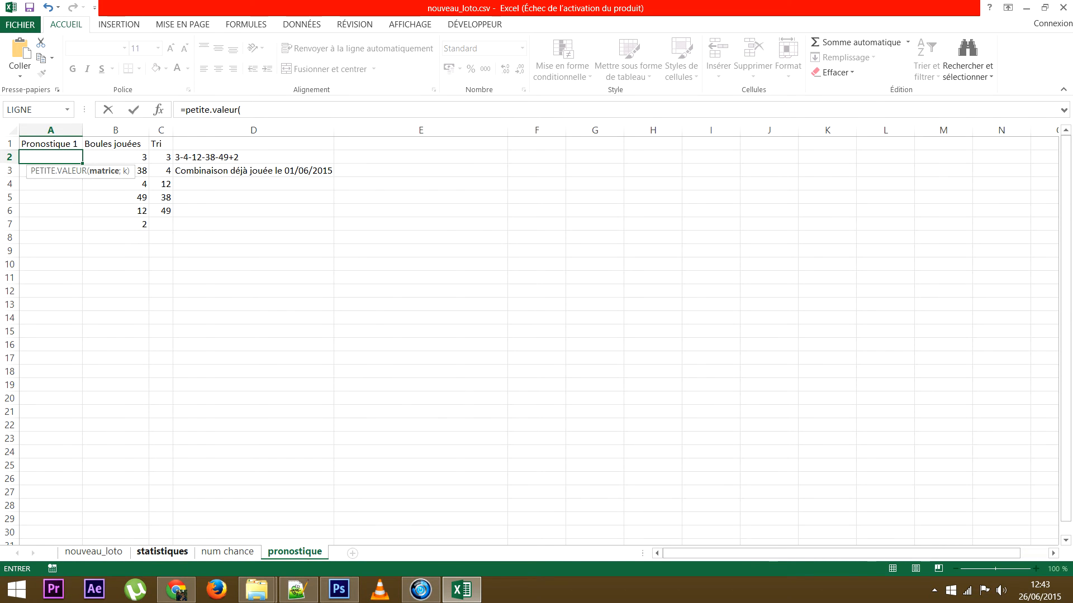
pyautogui.scroll(8, 170, 313)
pyautogui.click(106, 130)
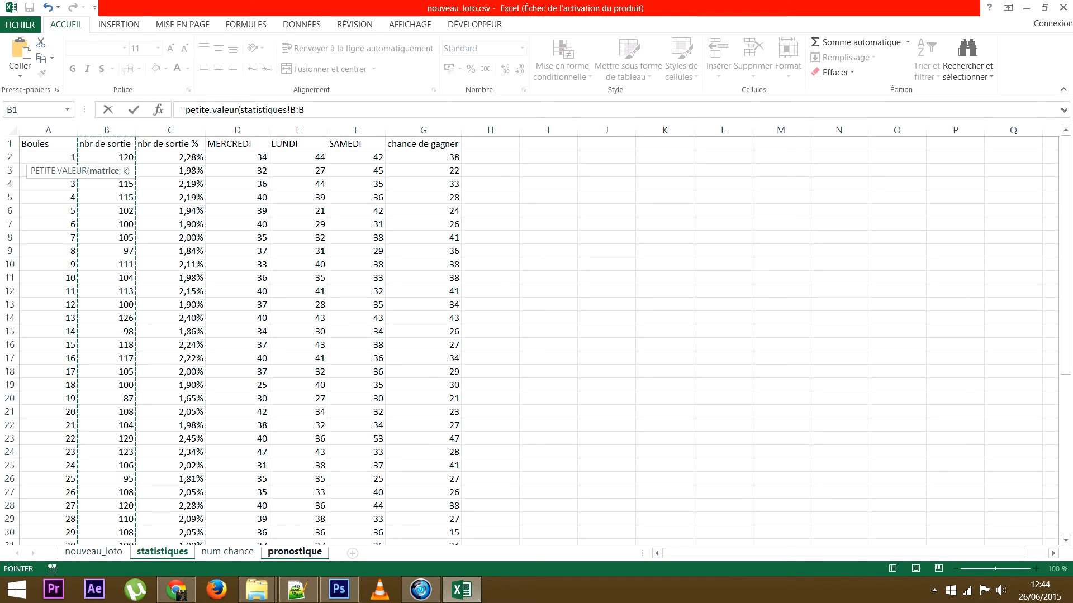
pyautogui.click(304, 110)
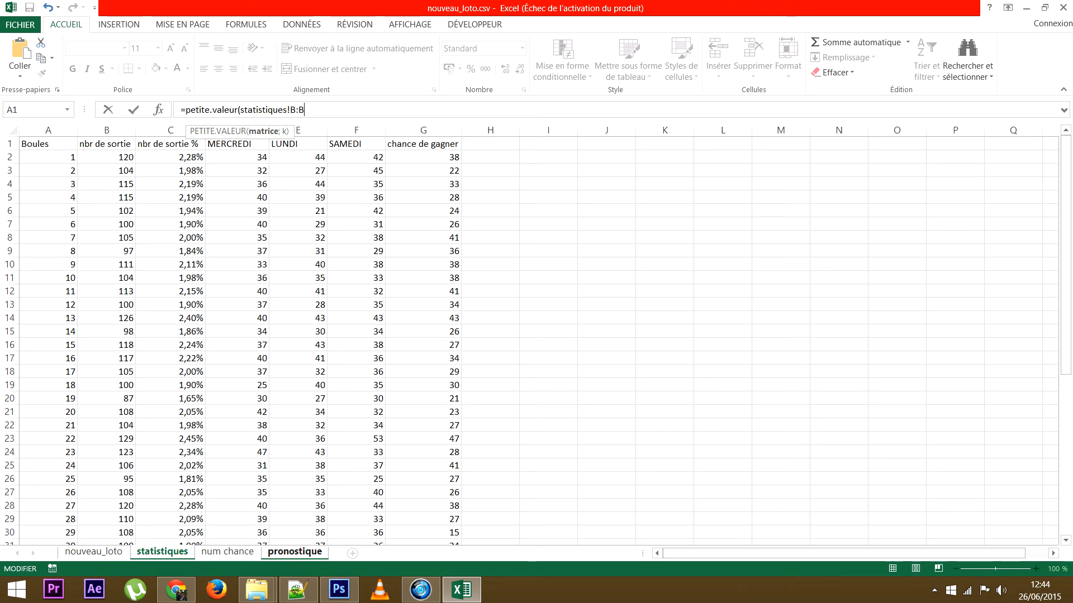
# Step: Complete the PETITE.VALEUR formula with the ranks {1;2;3;4;5} and validate it as an array formula
pyautogui.write(';')
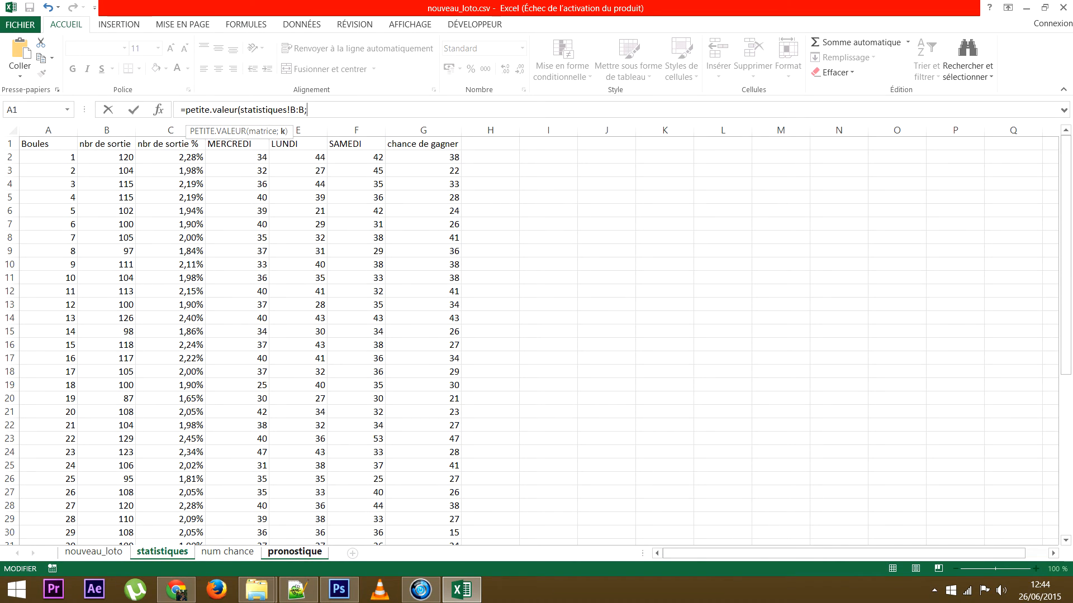
pyautogui.write('{')
pyautogui.write('1;2')
pyautogui.write(';3;4;')
pyautogui.write('5')
pyautogui.write(';6')
pyautogui.press('BackSpace')
pyautogui.press('BackSpace')
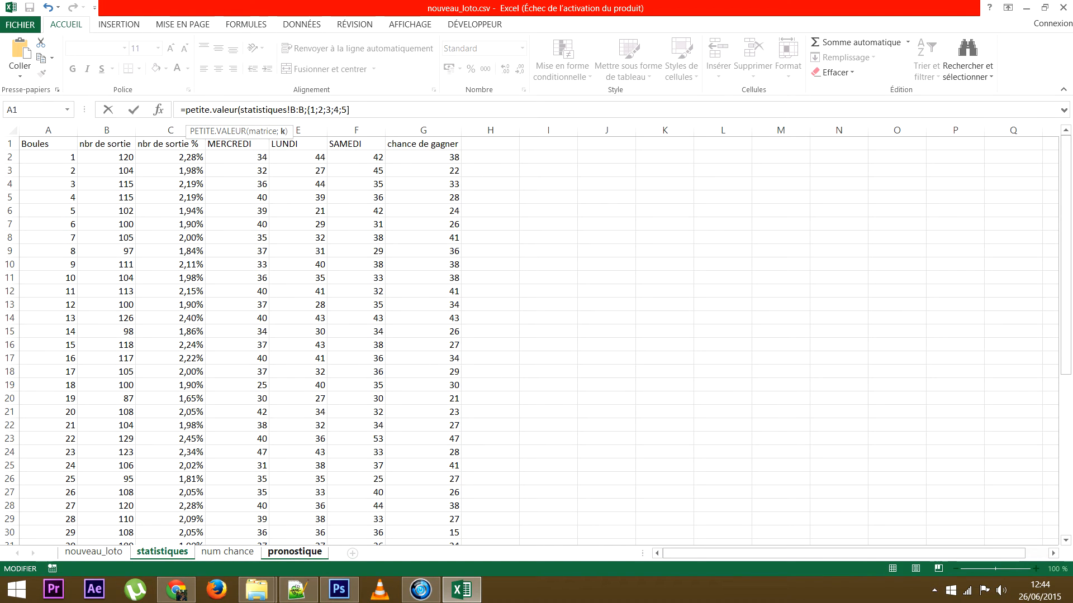
pyautogui.write('})')
pyautogui.hotkey('ctrl', 'shift', 'Return')
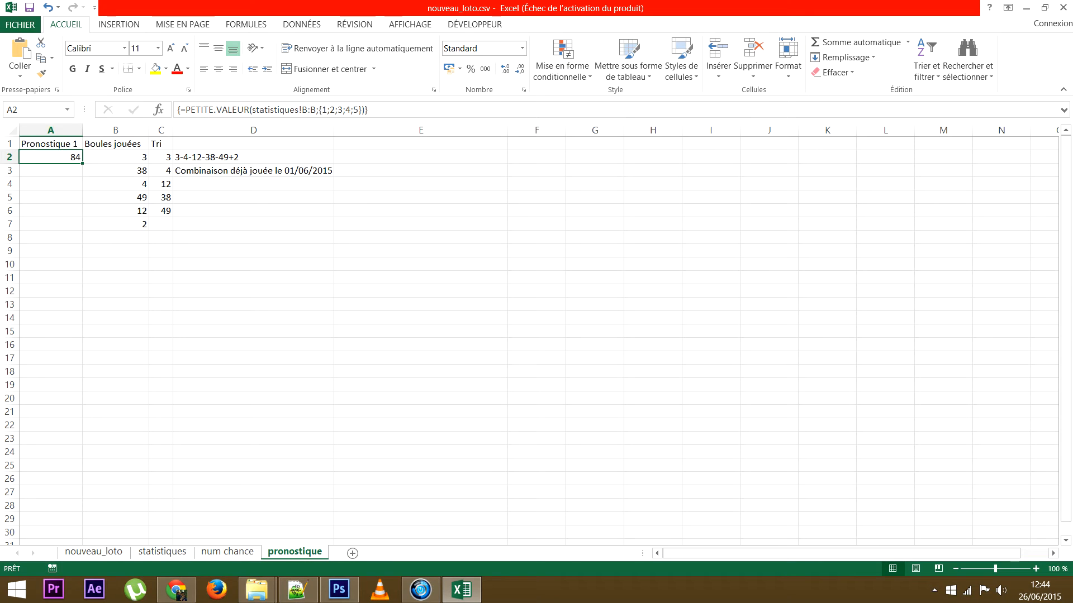
# Step: Extend the PETITE.VALEUR array formula from A2 over the range A2:A6
pyautogui.hotkey('shift', 'Down')
pyautogui.hotkey('shift', 'Down')
pyautogui.hotkey('shift', 'Down')
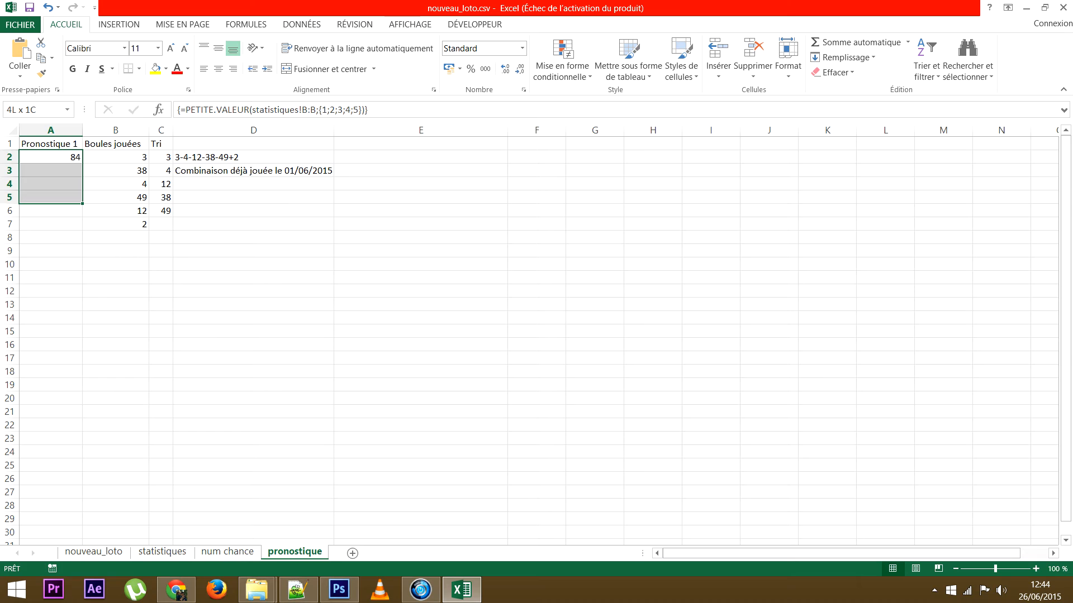
pyautogui.hotkey('shift', 'Down')
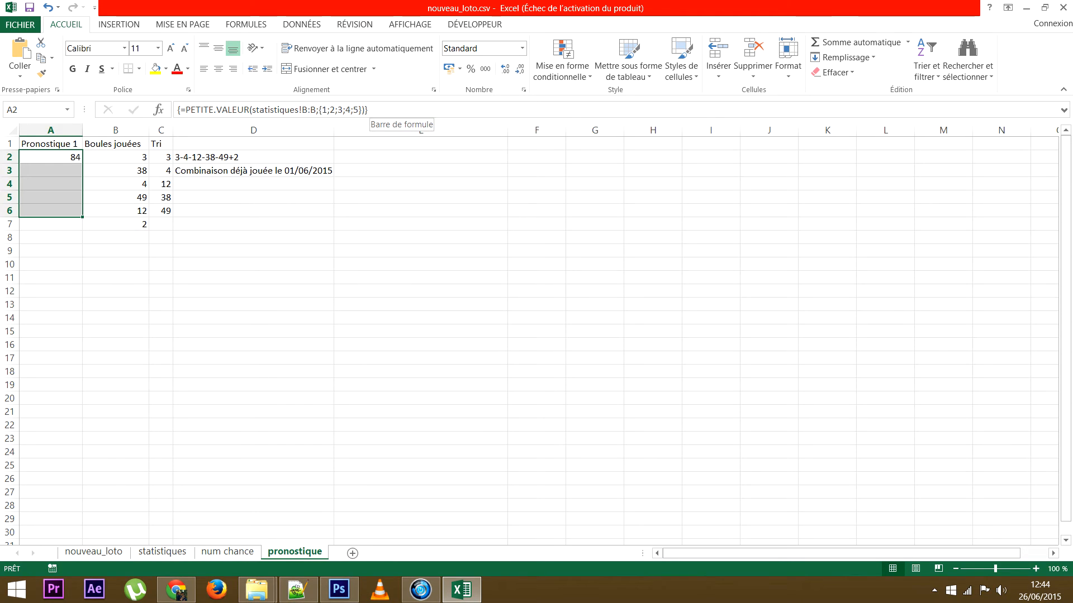
pyautogui.press('F2')
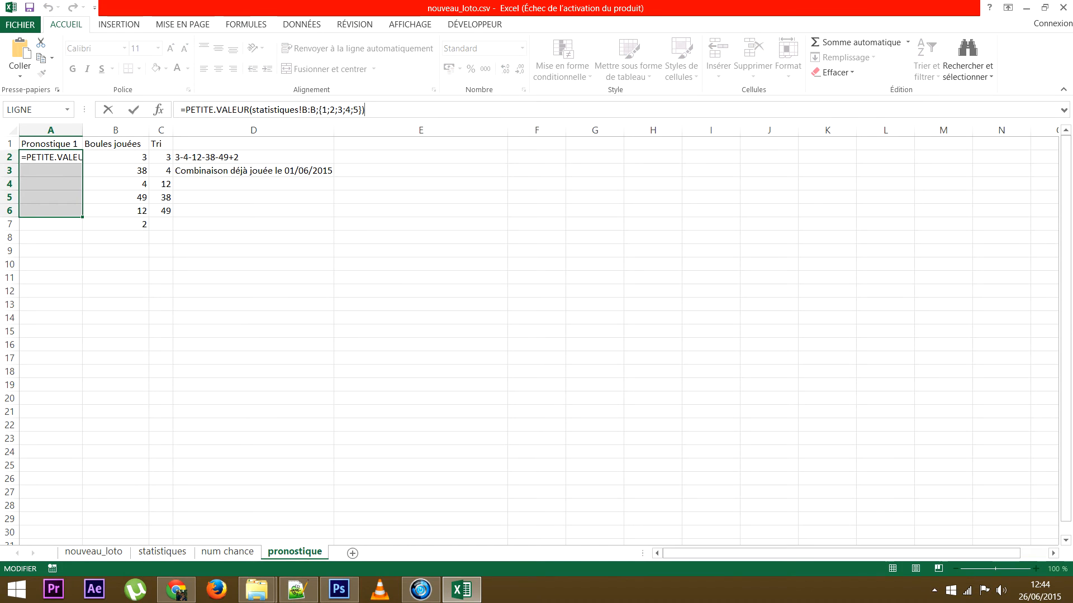
pyautogui.hotkey('ctrl', 'shift', 'Return')
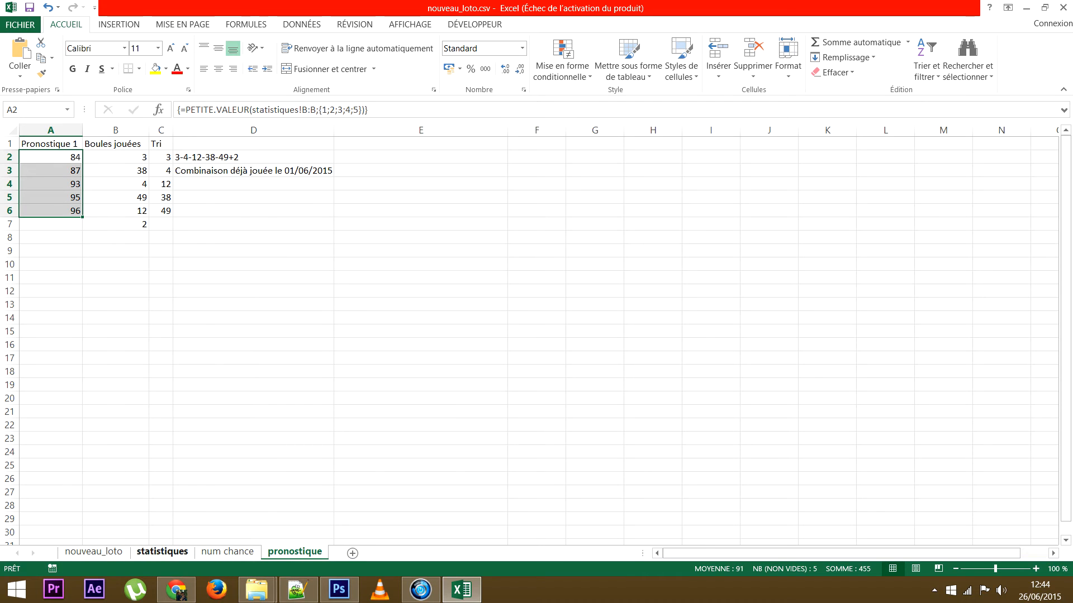
# Step: Replace the ranks {1;2;3;4;5} in the A2:A6 array formula with a LIGNE function
pyautogui.click(162, 552)
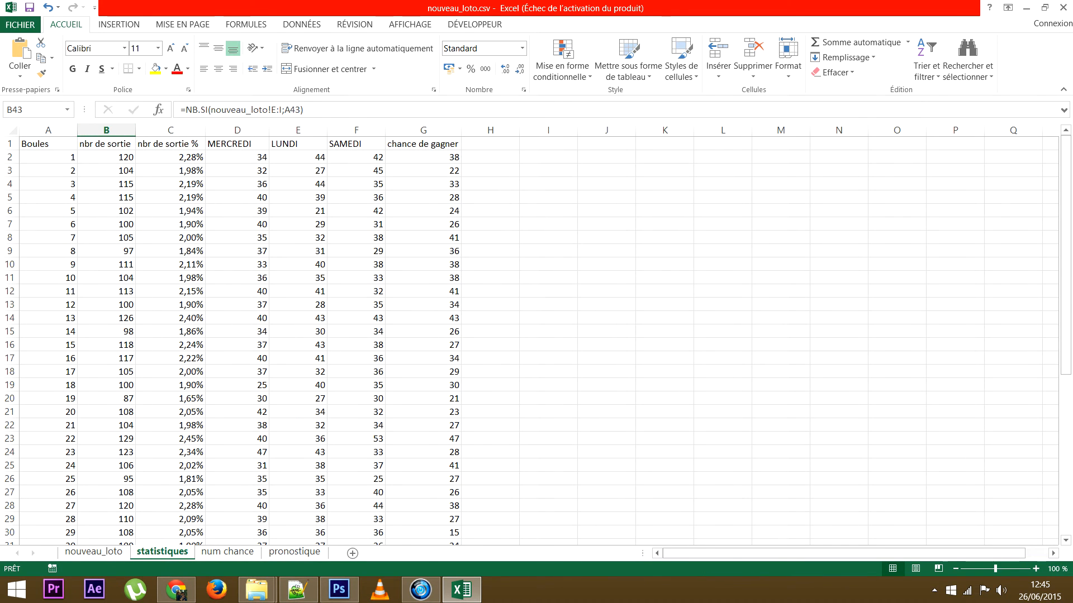
pyautogui.click(294, 551)
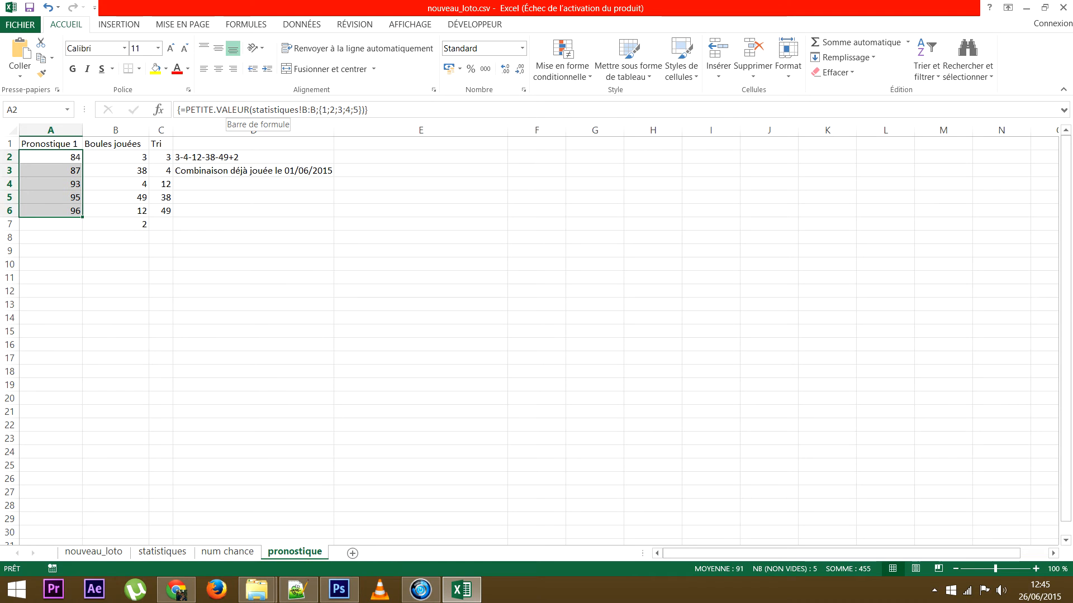
pyautogui.moveTo(318, 109)
pyautogui.mouseDown()
pyautogui.moveTo(358, 109)
pyautogui.moveTo(318, 109)
pyautogui.mouseUp()
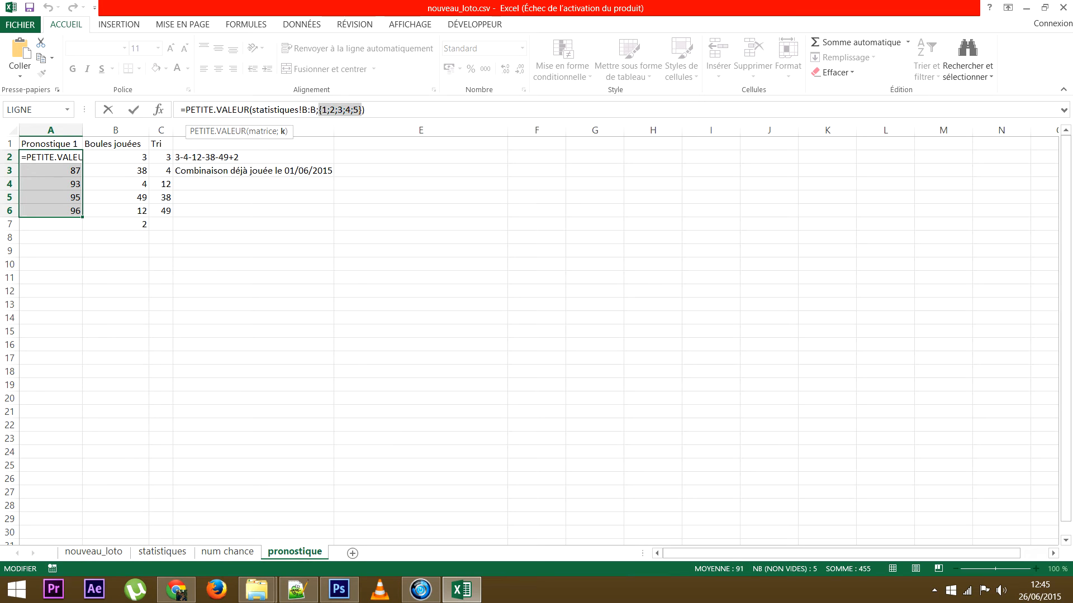
pyautogui.press('BackSpace')
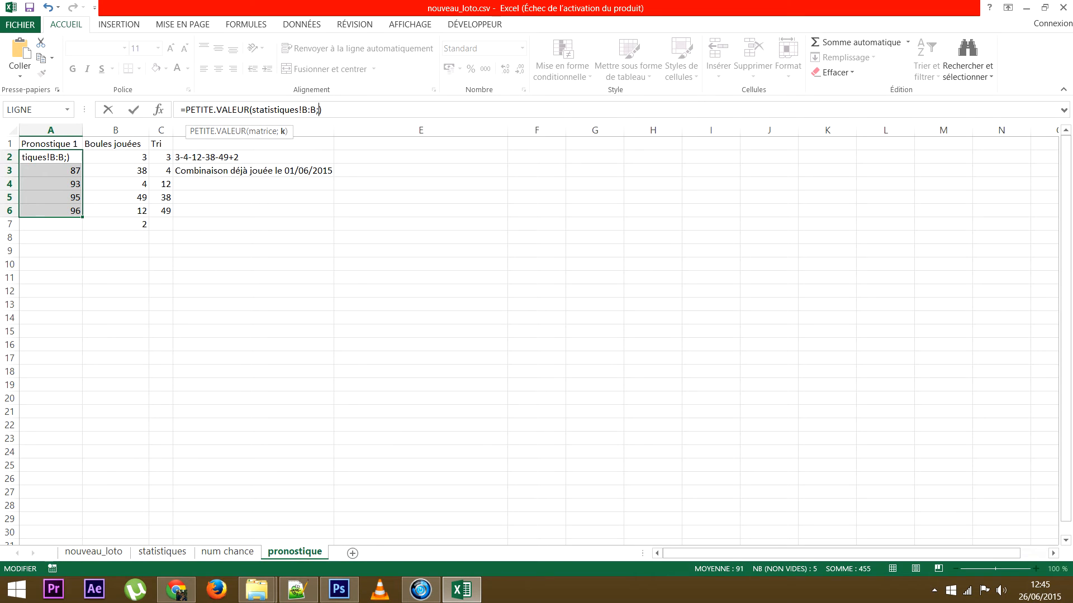
pyautogui.write('ligne')
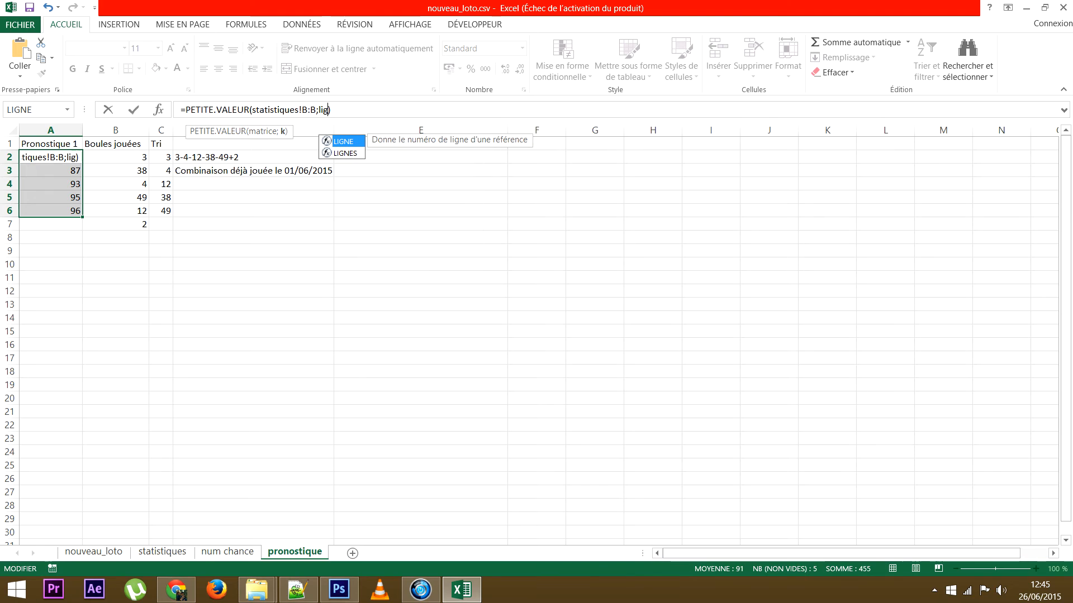
pyautogui.press('Escape')
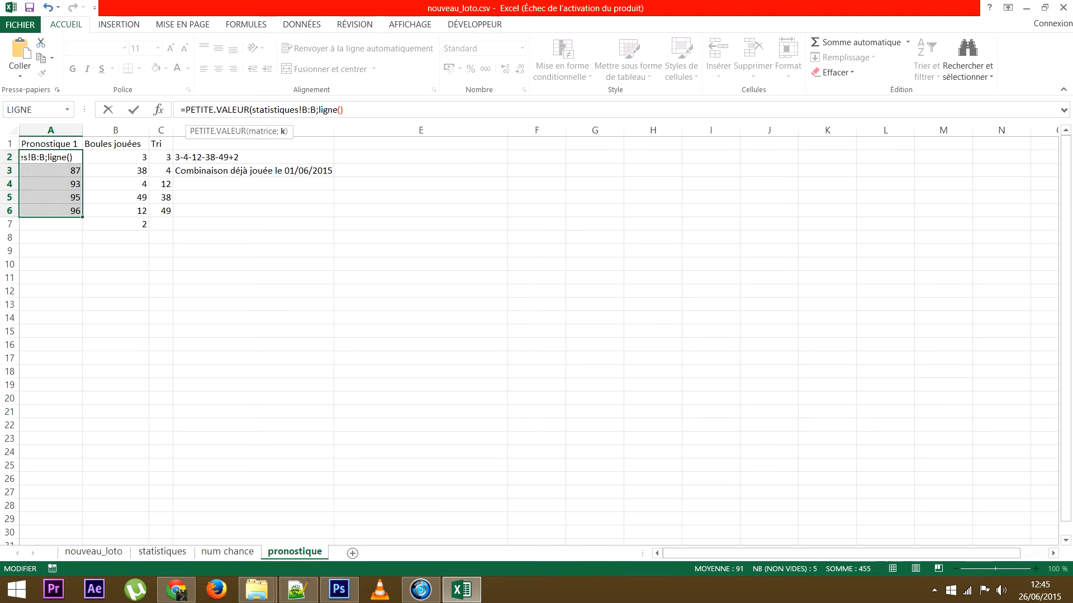
pyautogui.write('(')
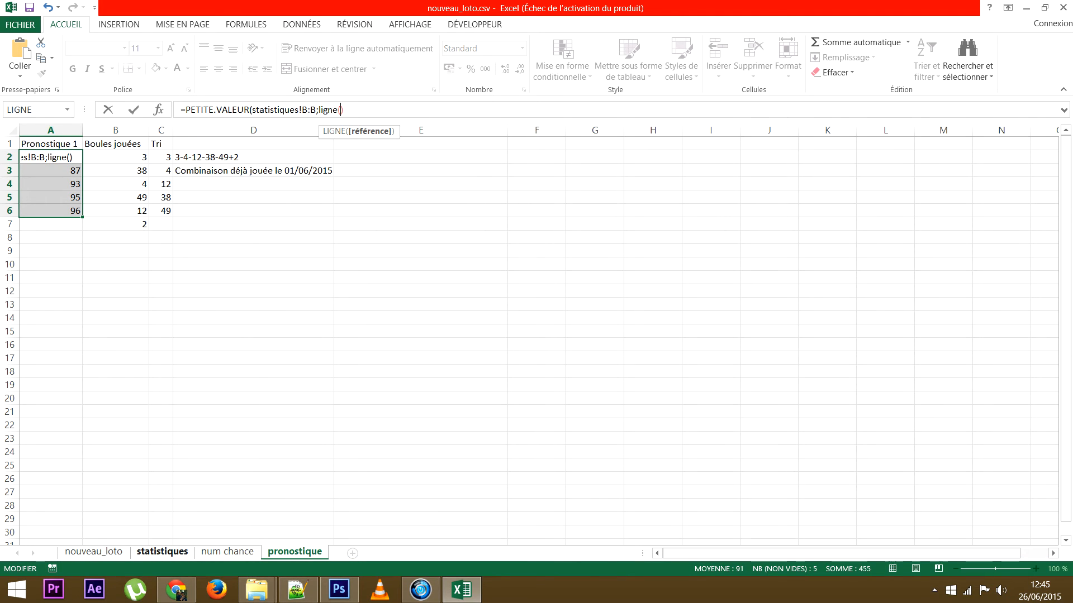
# Step: Give LIGNE column B of the statistiques sheet as reference, close the formula and validate it as an array formula
pyautogui.click(162, 552)
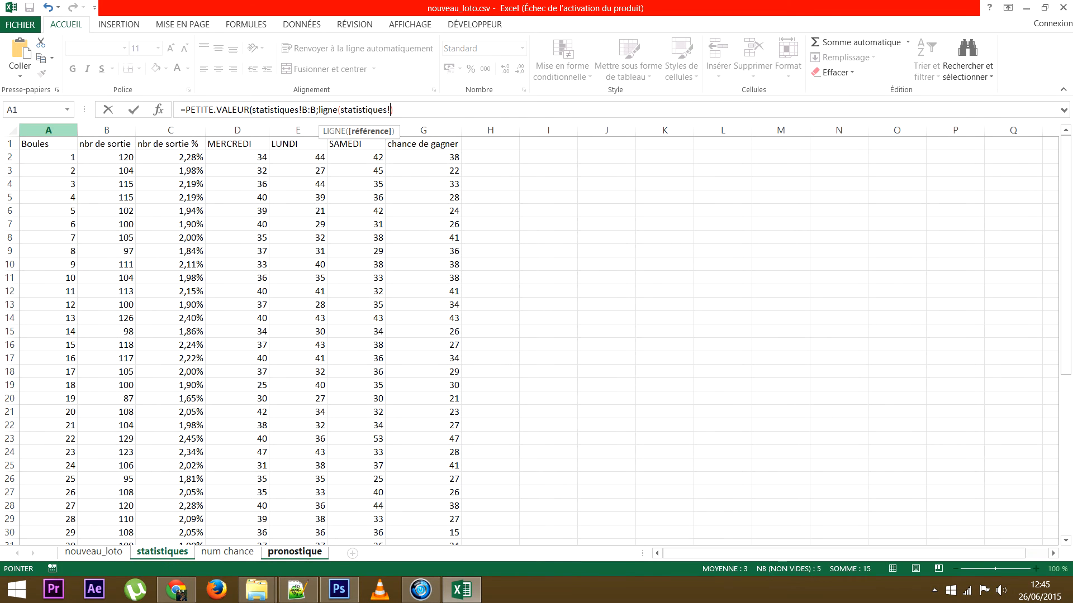
pyautogui.click(106, 130)
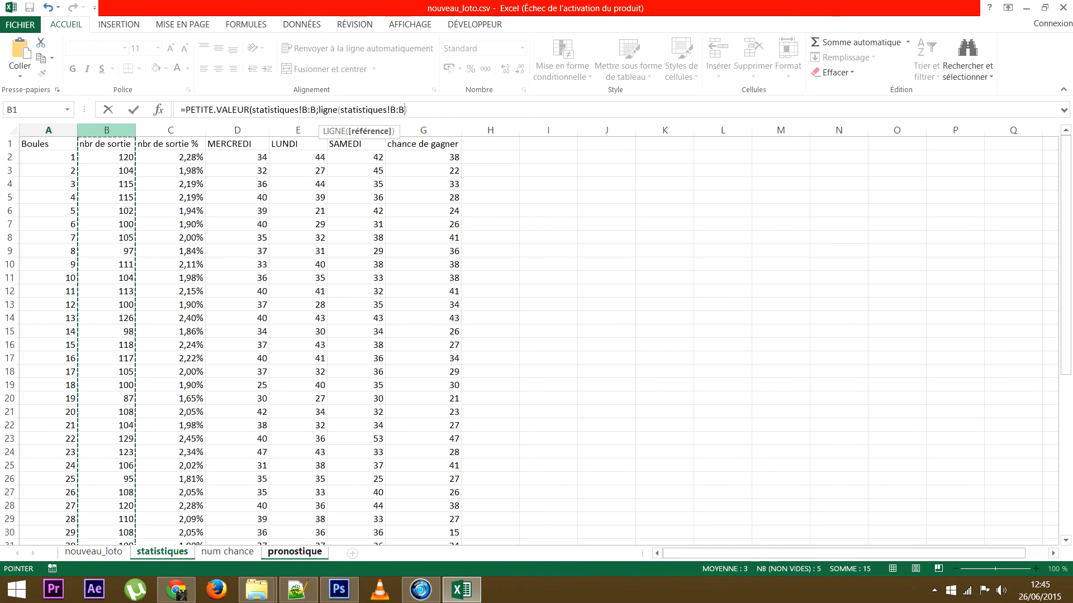
pyautogui.write('))')
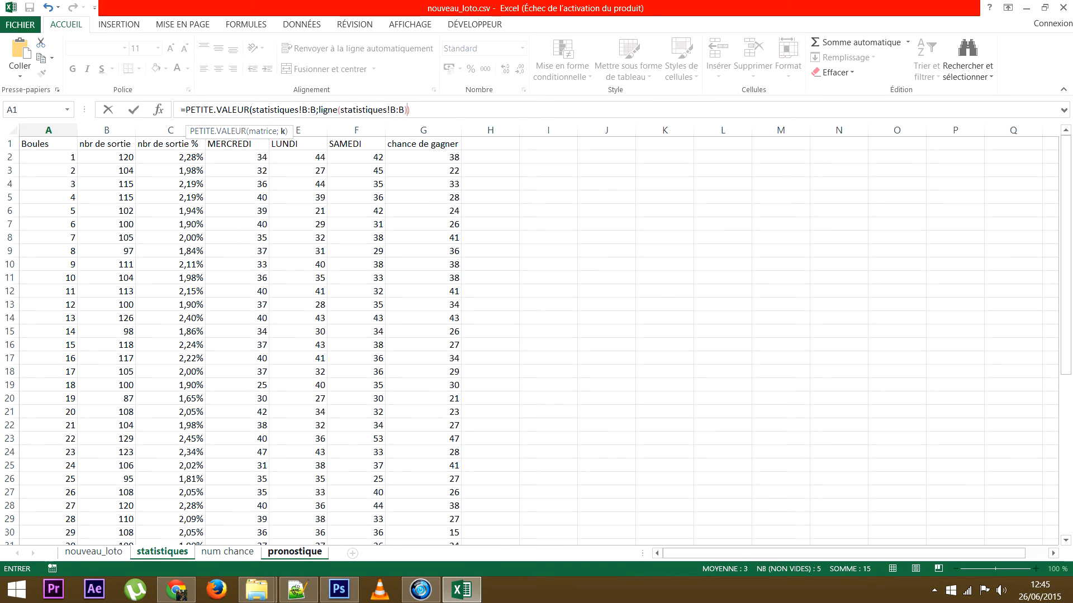
pyautogui.write(')')
pyautogui.press('BackSpace')
pyautogui.click(410, 110)
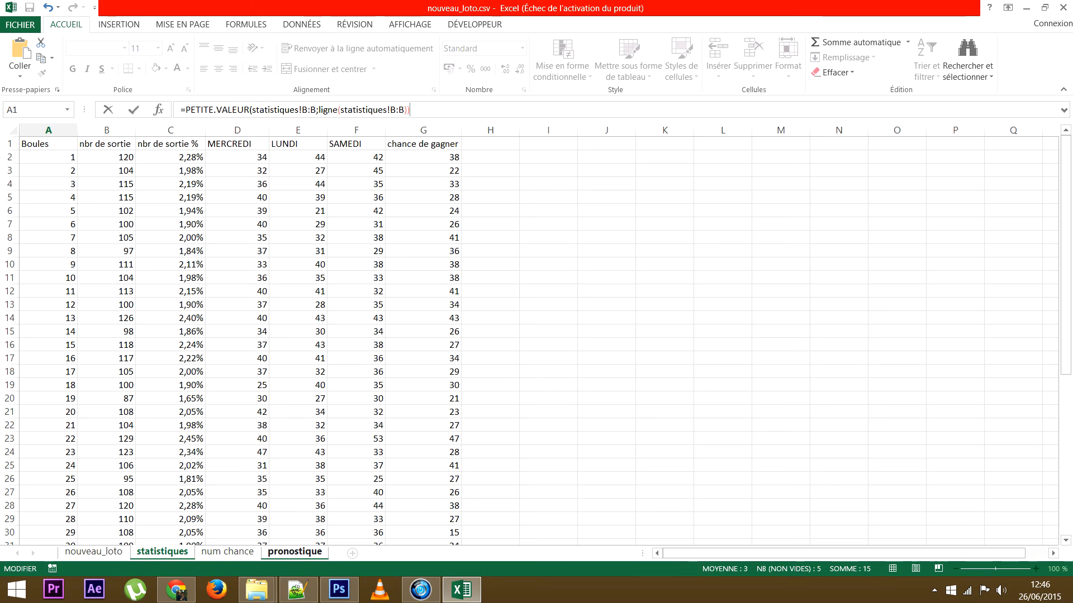
pyautogui.hotkey('ctrl', 'shift', 'Return')
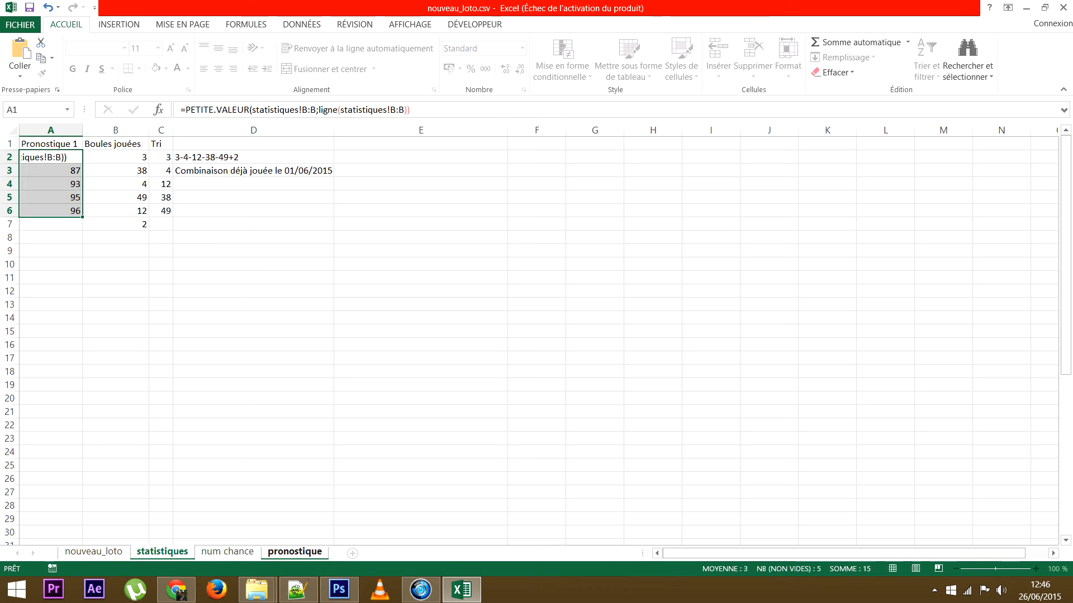
# Step: Extend the PETITE.VALEUR and LIGNE array formula of the Pronostique 1 column over the range A2:A23
pyautogui.hotkey('ctrl', 'shift', 'Return')
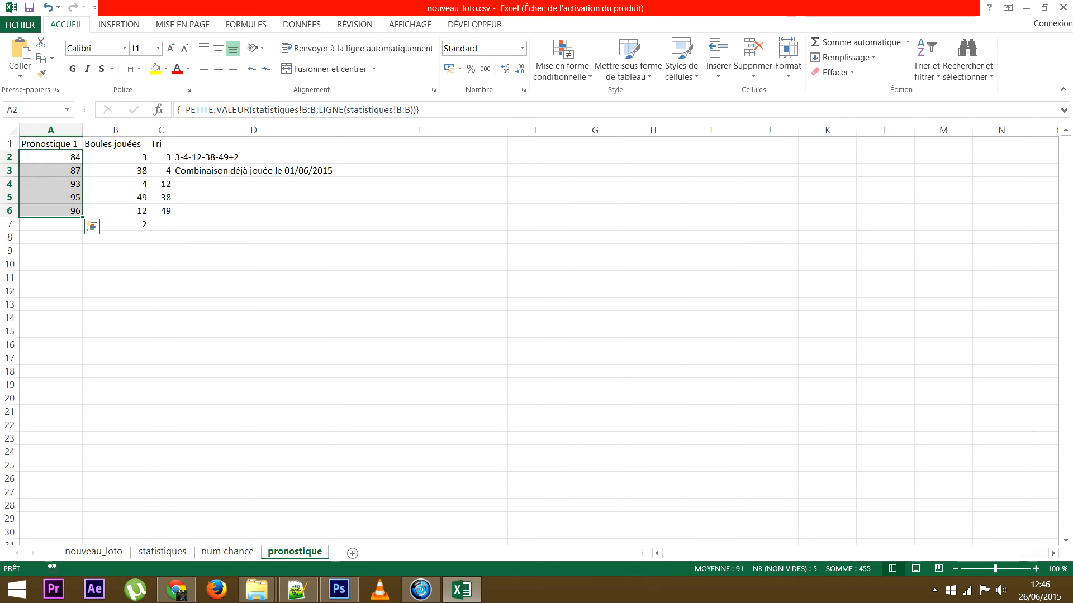
pyautogui.moveTo(50, 158); pyautogui.dragTo(50, 438)
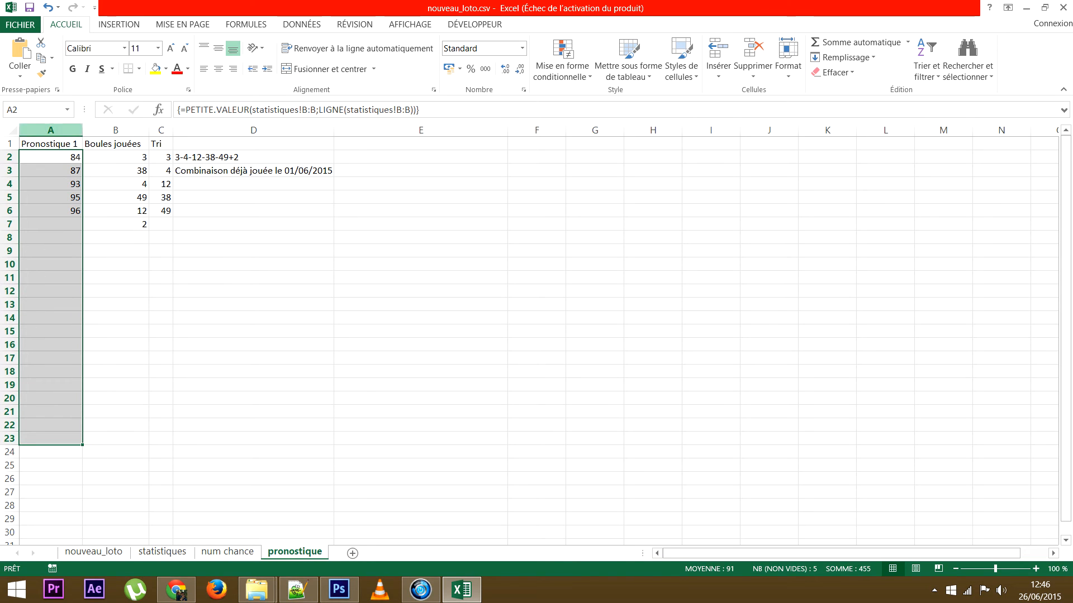
pyautogui.click(423, 109)
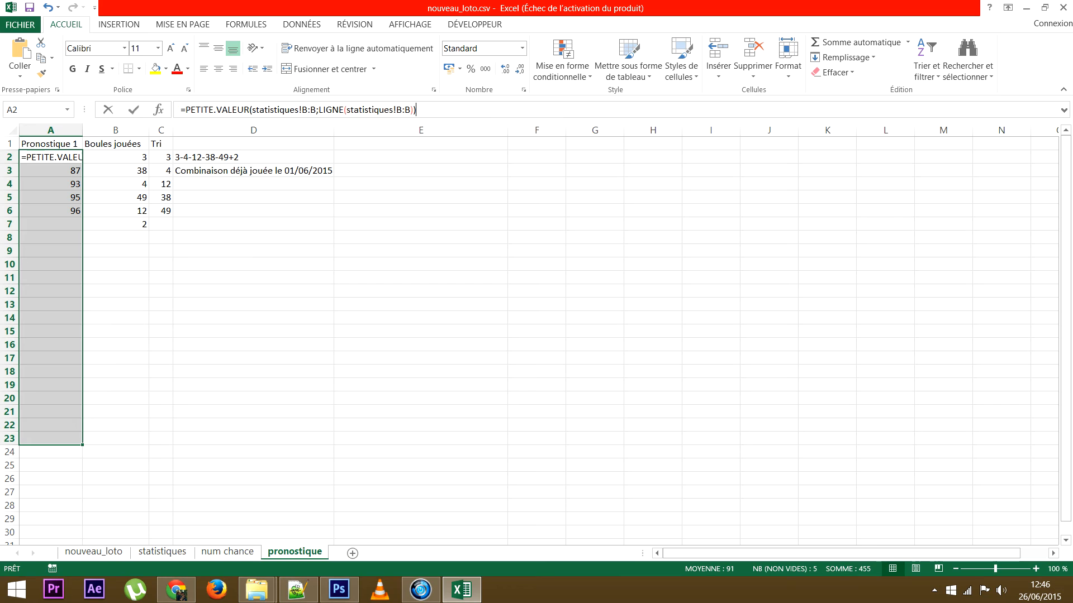
pyautogui.hotkey('ctrl', 'shift', 'Return')
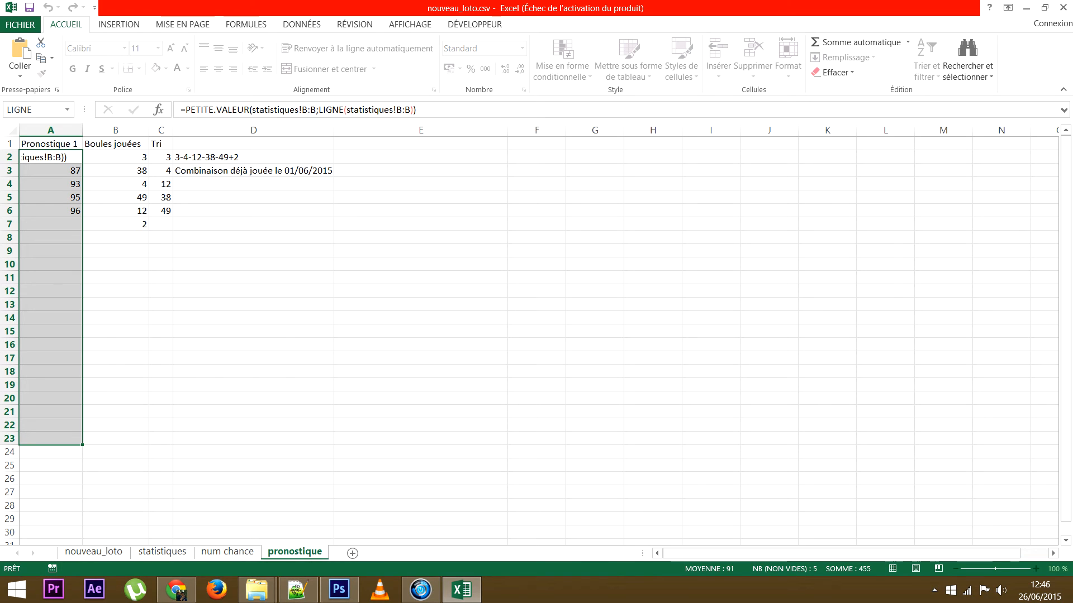
pyautogui.hotkey('ctrl', 'shift', 'Return')
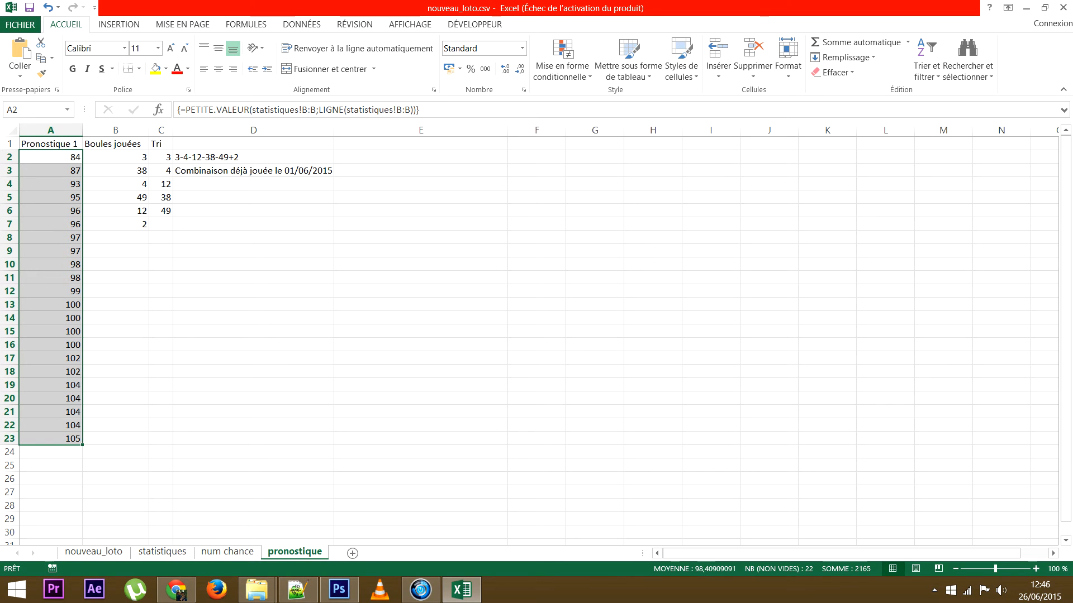
# Step: Nest the PETITE.VALEUR formula in A2 inside EQUIV, searching column B of the statistiques sheet with match type 0
pyautogui.click(253, 170)
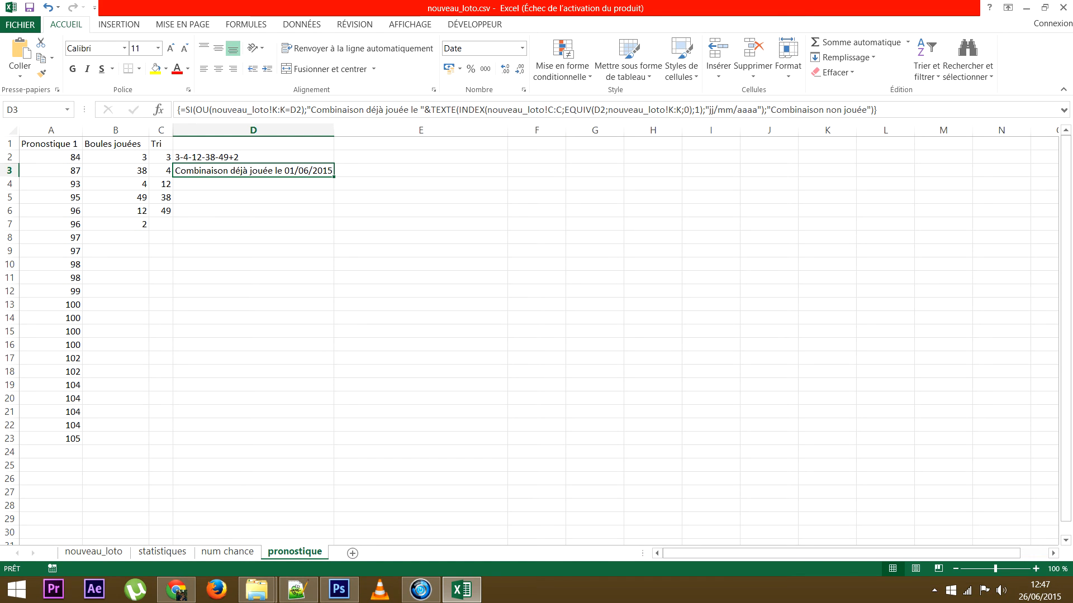
pyautogui.click(51, 157)
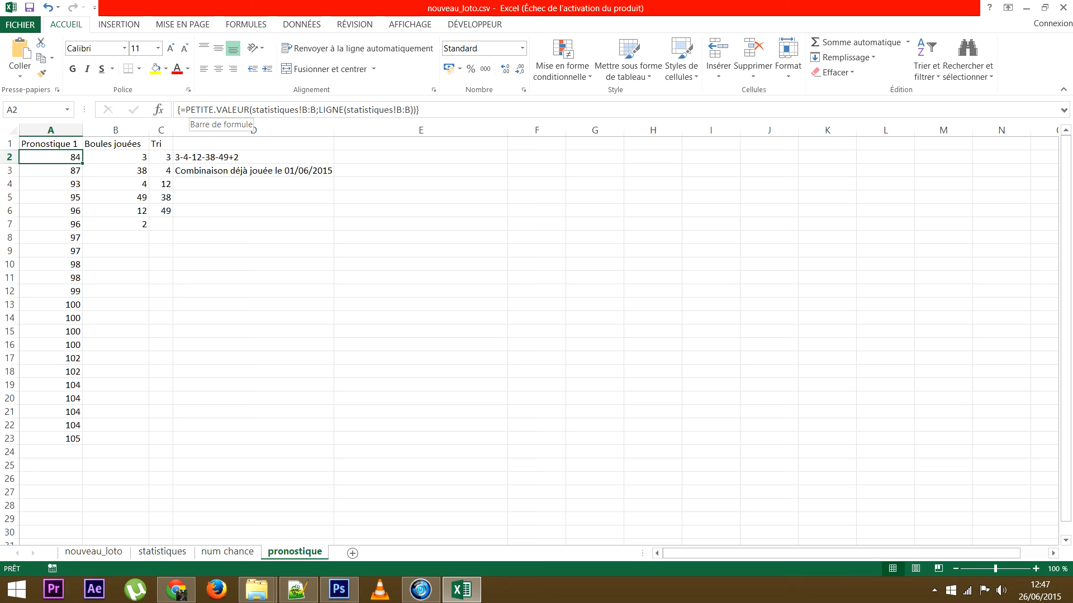
pyautogui.click(186, 110)
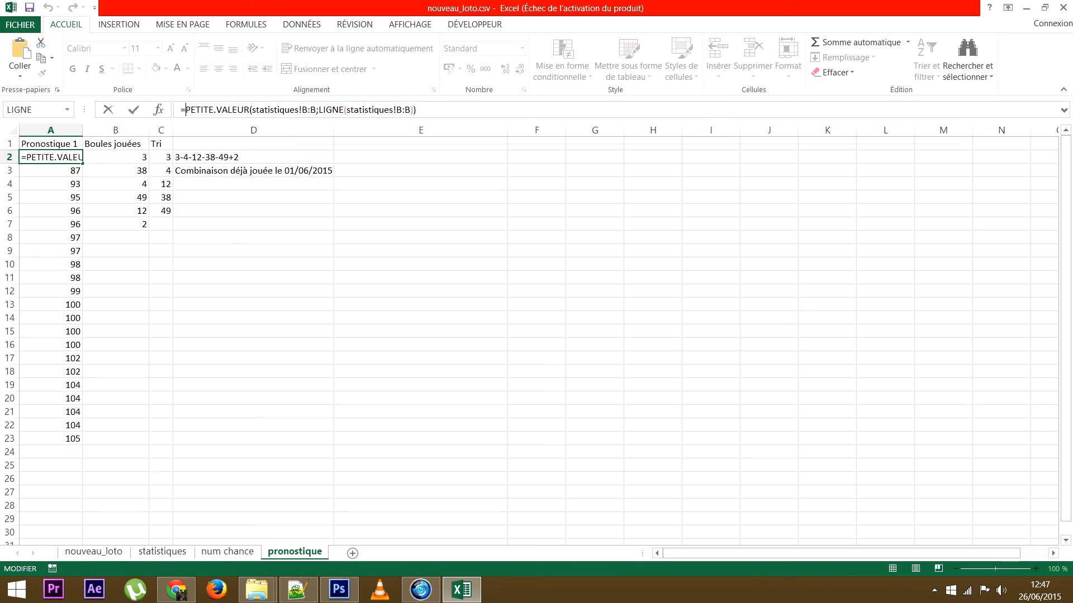
pyautogui.write('eq')
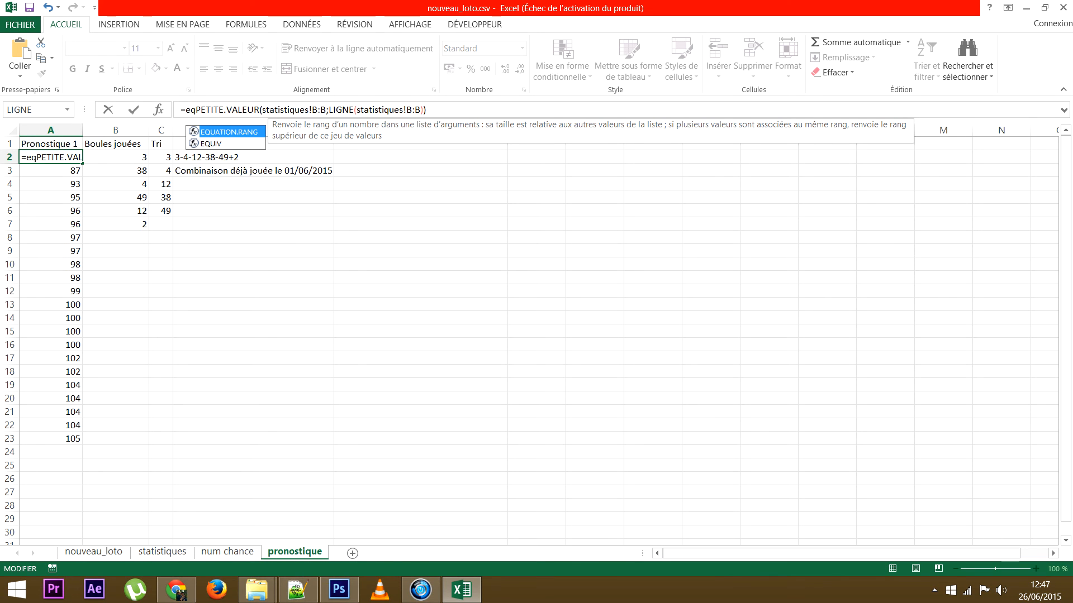
pyautogui.write('uiv(')
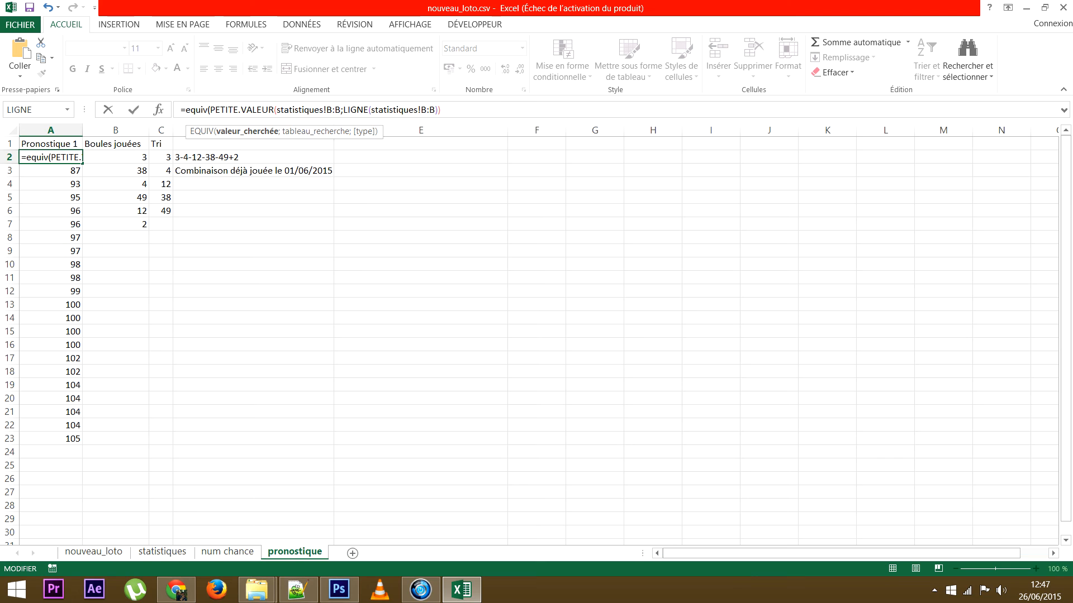
pyautogui.write(';')
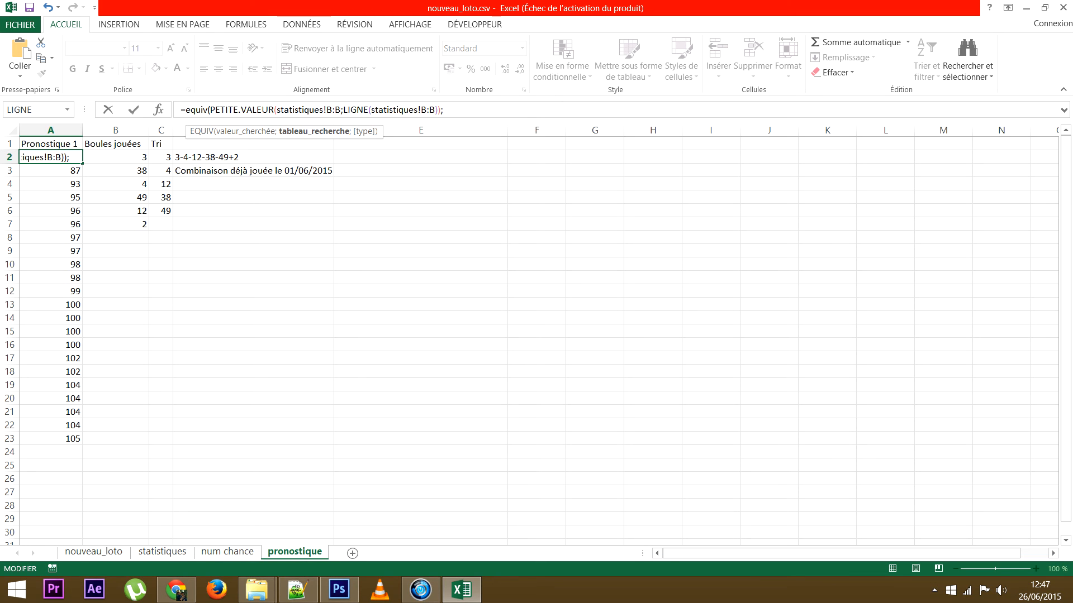
pyautogui.click(163, 551)
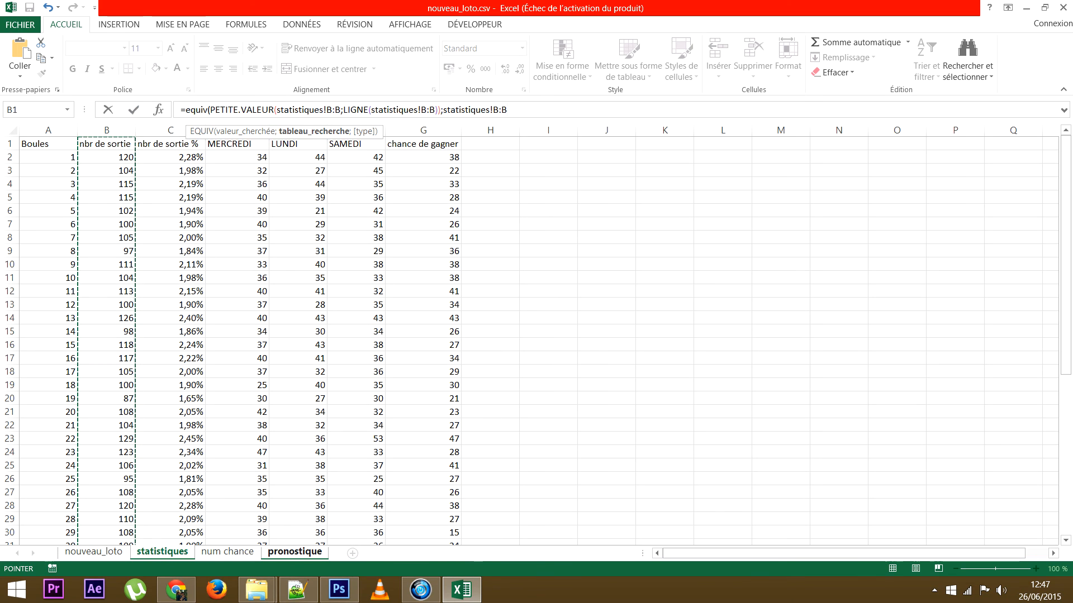
pyautogui.write(';')
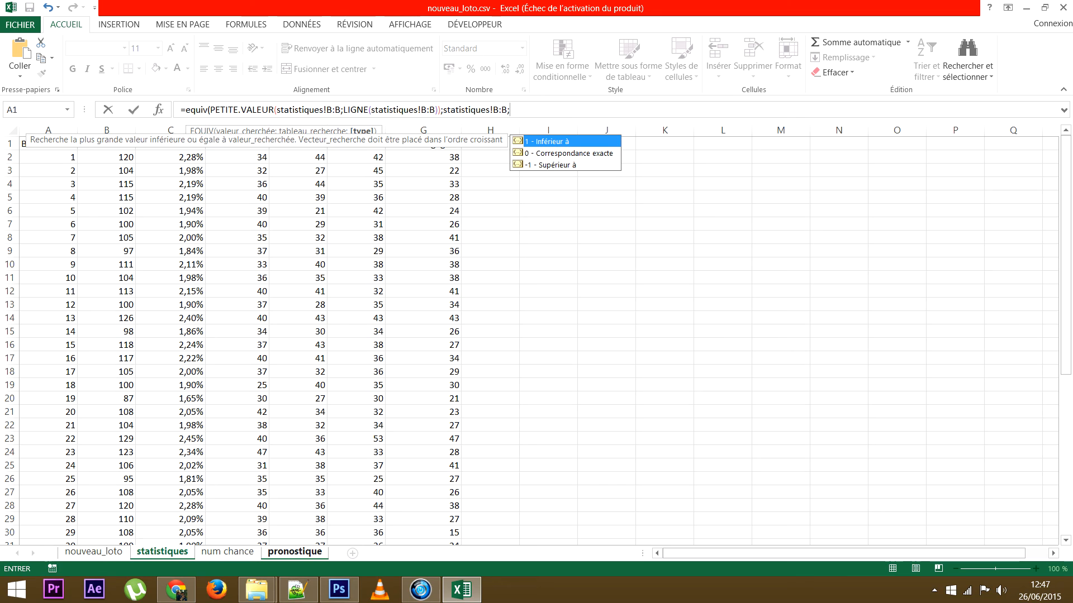
pyautogui.write('0)')
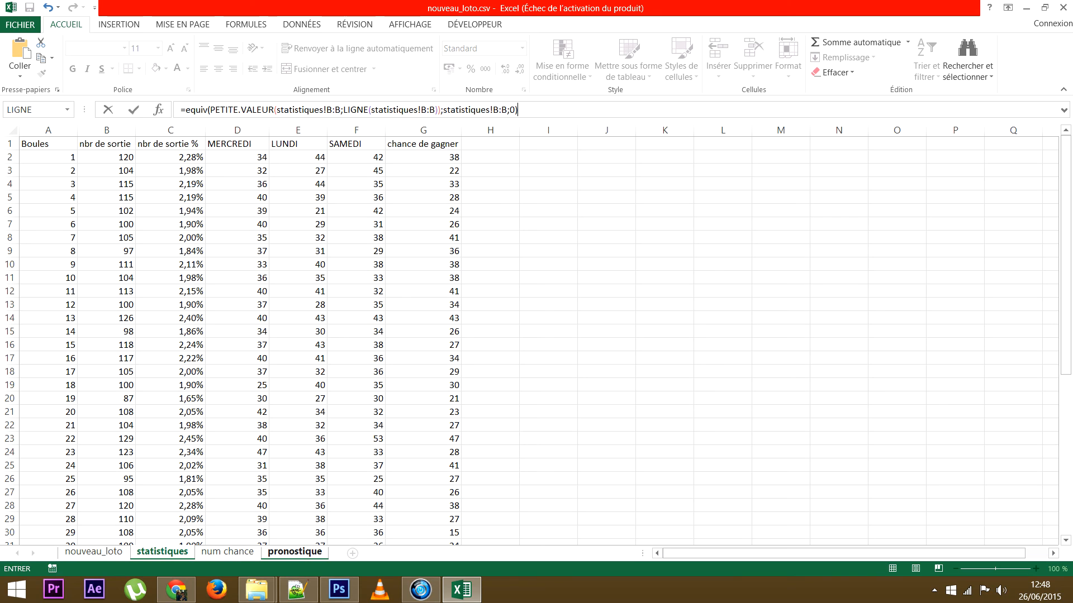
# Step: Wrap the EQUIV expression in an INDEX function with column A of the statistiques sheet as its matrix
pyautogui.click(186, 110)
pyautogui.write('index')
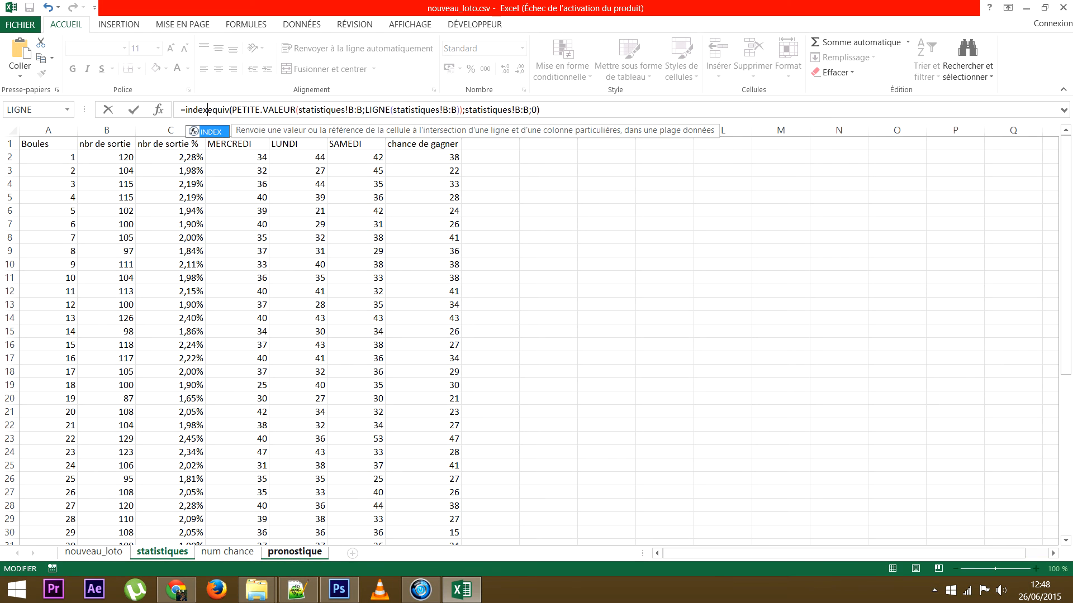
pyautogui.write('(')
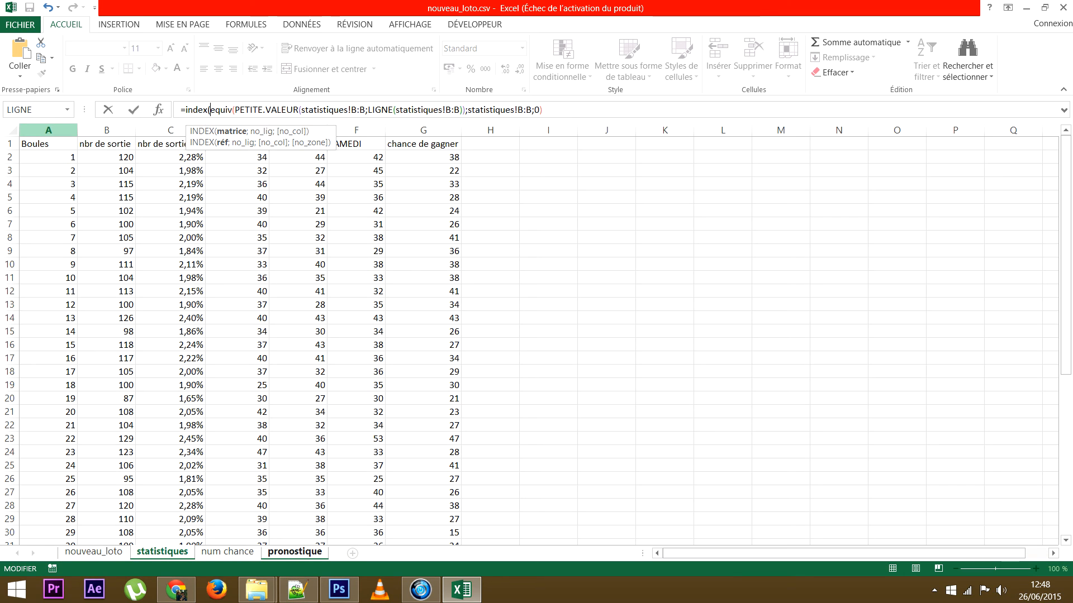
pyautogui.click(49, 130)
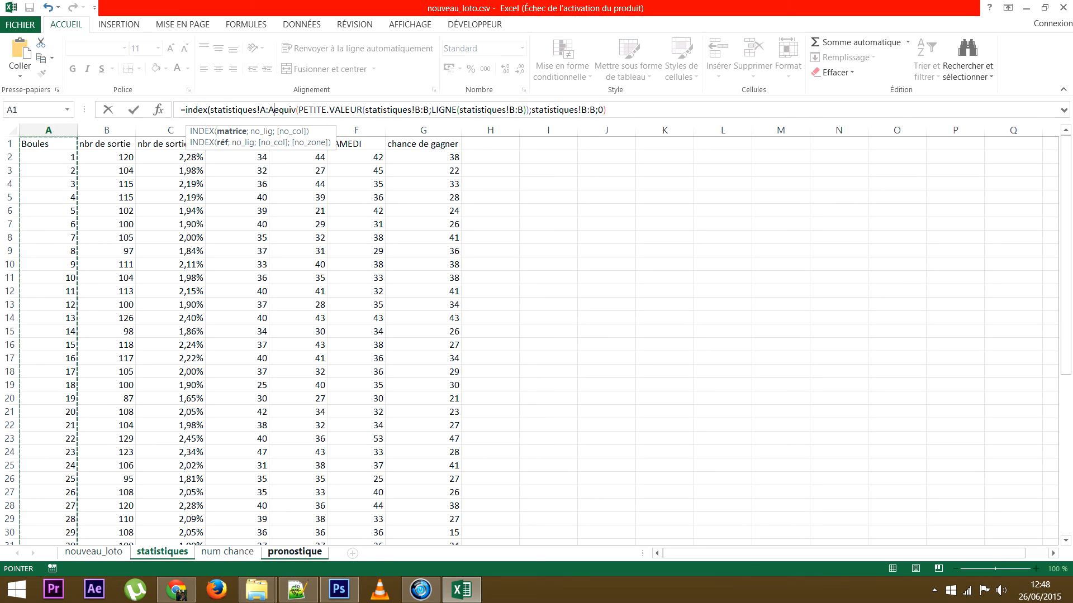
pyautogui.write(';')
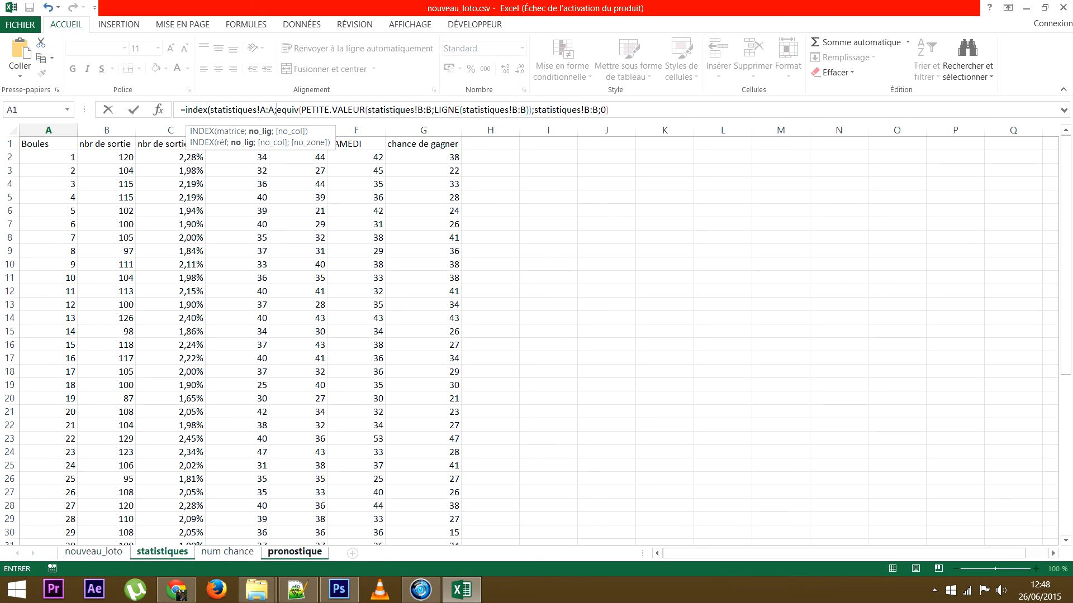
# Step: Give the INDEX function column number 1, close the formula and validate it as an array formula
pyautogui.press('F2')
pyautogui.press('BackSpace')
pyautogui.write(';1')
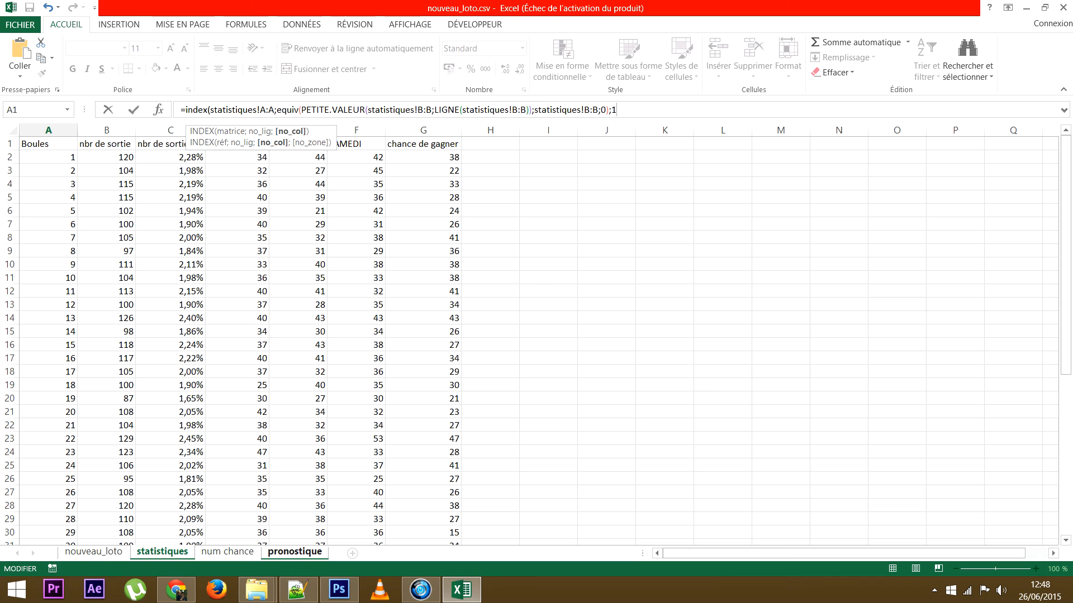
pyautogui.write(')')
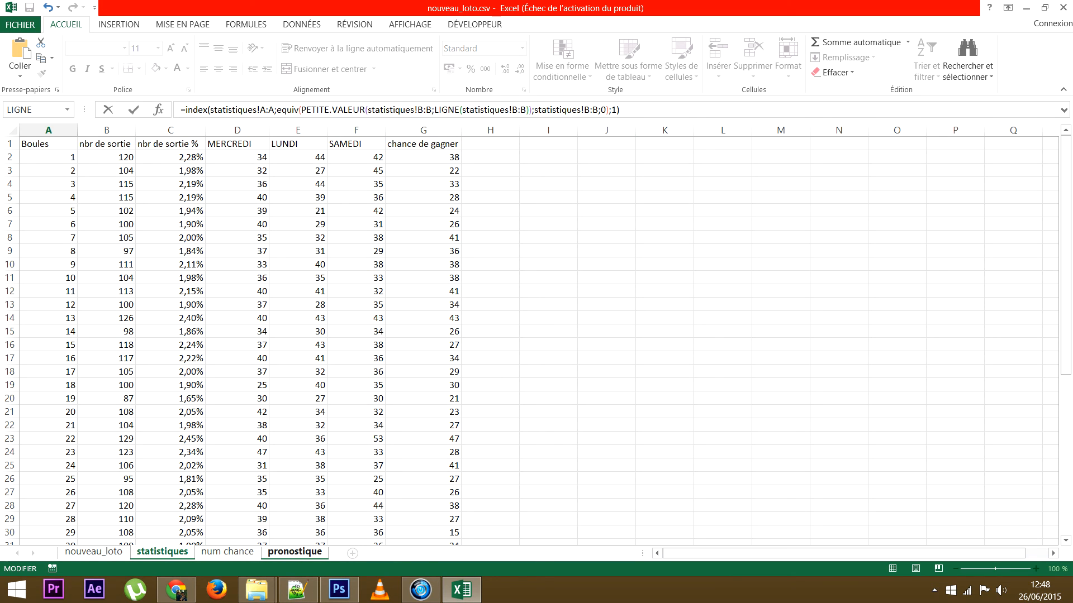
pyautogui.press('Return')
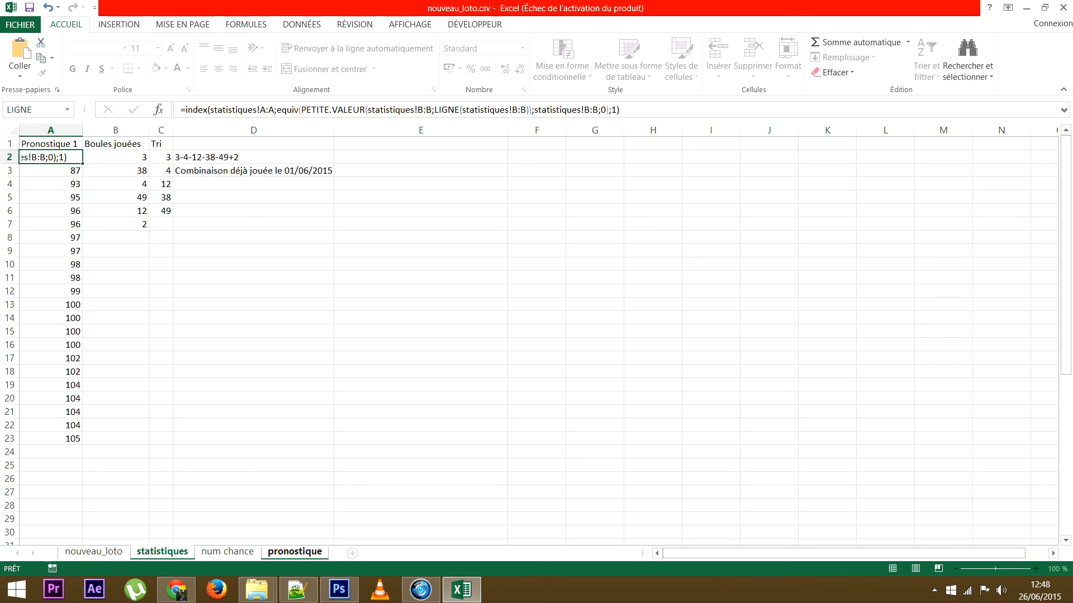
pyautogui.hotkey('ctrl', 'shift', 'Return')
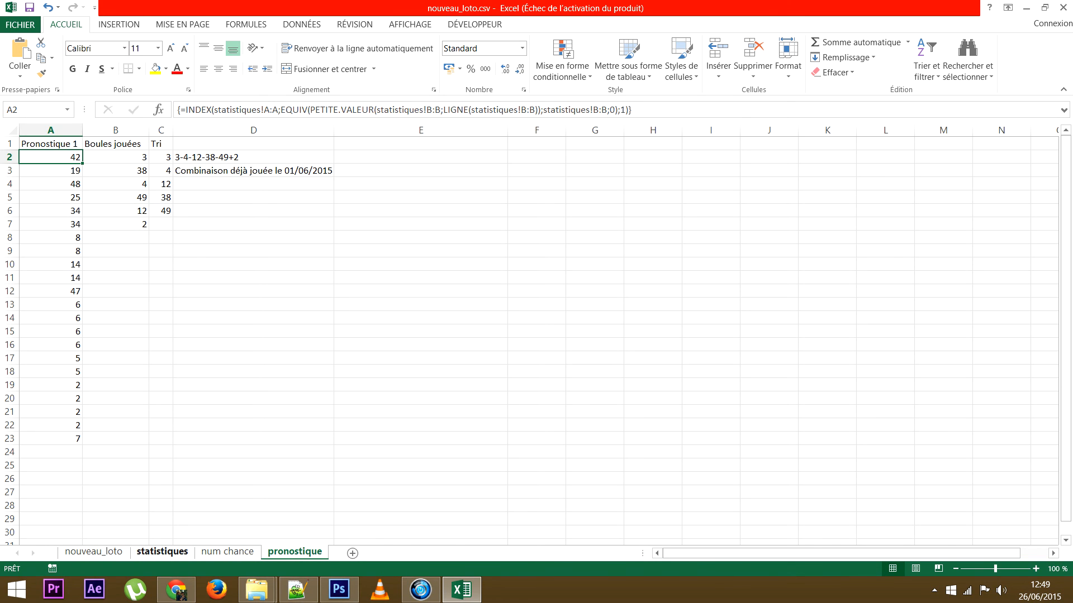
# Step: Add filters to the headers of columns A to G on the statistiques sheet
pyautogui.click(162, 551)
pyautogui.scroll(-1, 531, 336)
pyautogui.scroll(-2, 530, 336)
pyautogui.scroll(3, 531, 336)
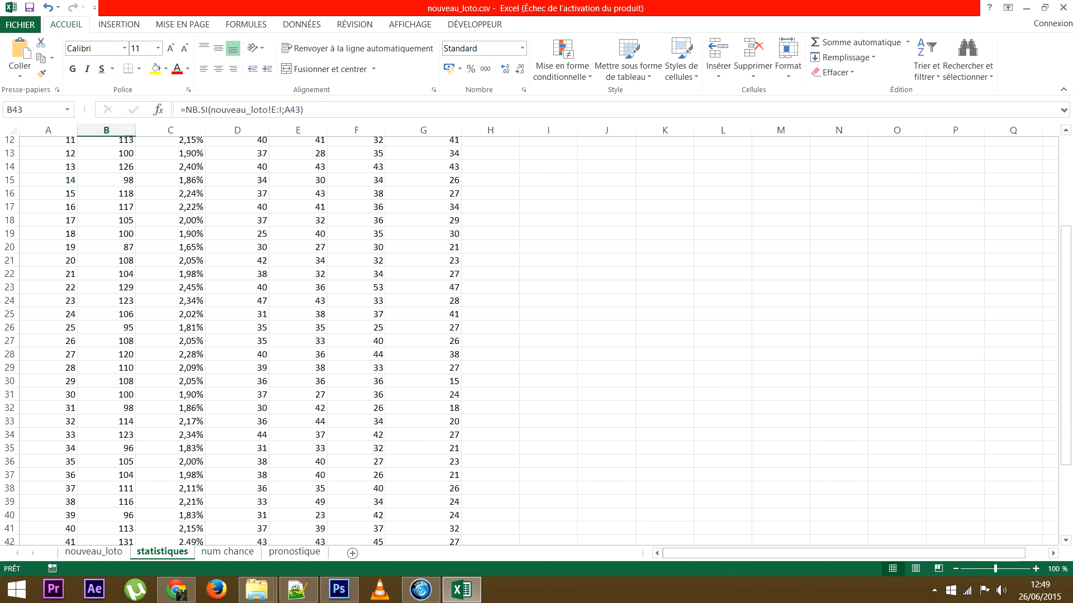
pyautogui.moveTo(423, 130); pyautogui.dragTo(48, 130)
pyautogui.click(301, 24)
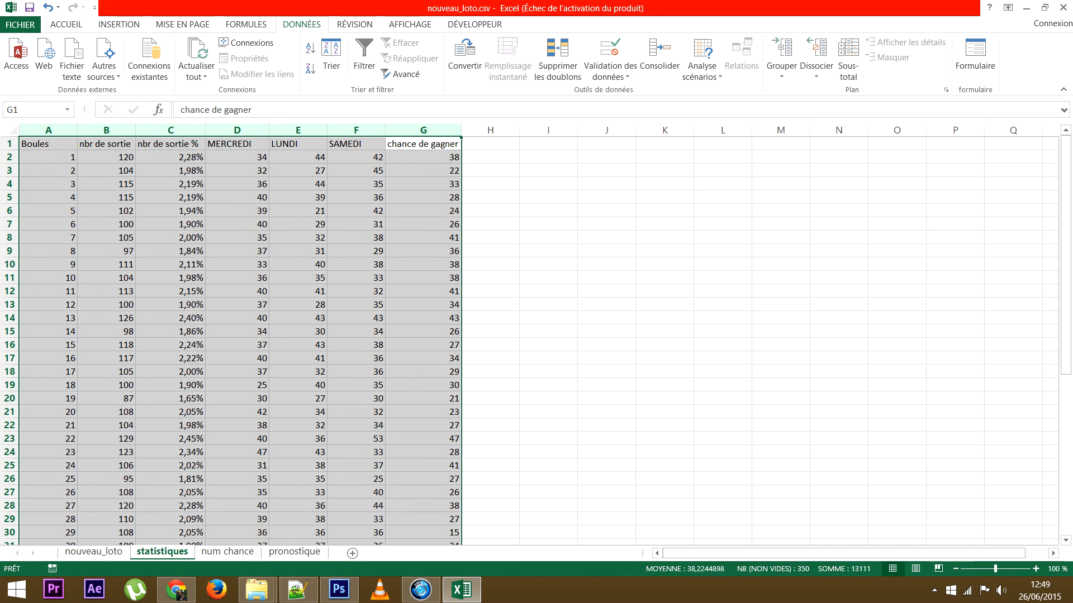
pyautogui.click(363, 59)
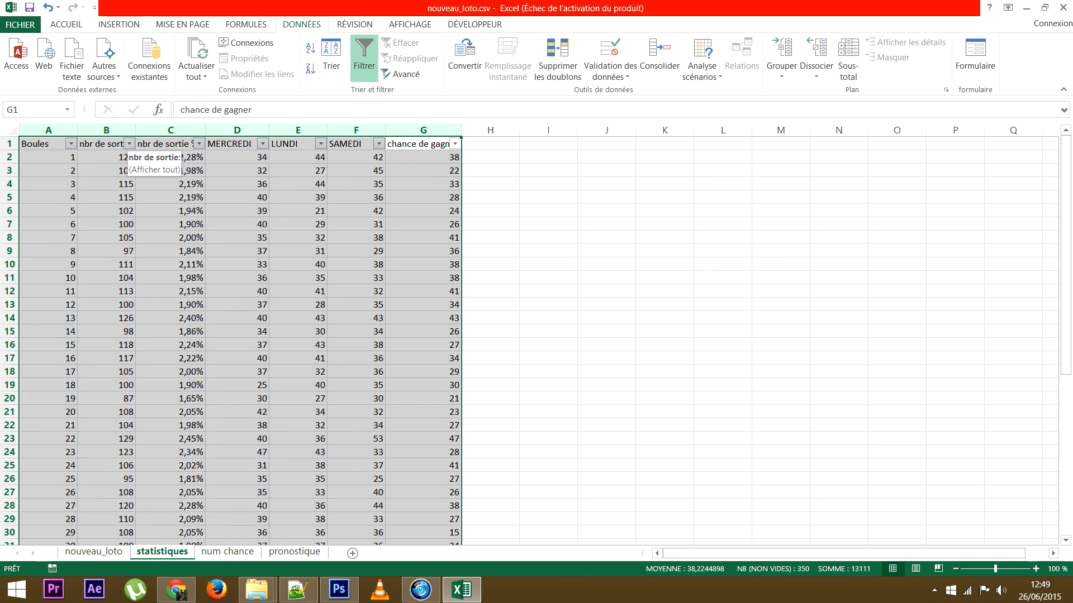
# Step: Sort the statistiques table by nbr de sortie from smallest to largest
pyautogui.click(129, 143)
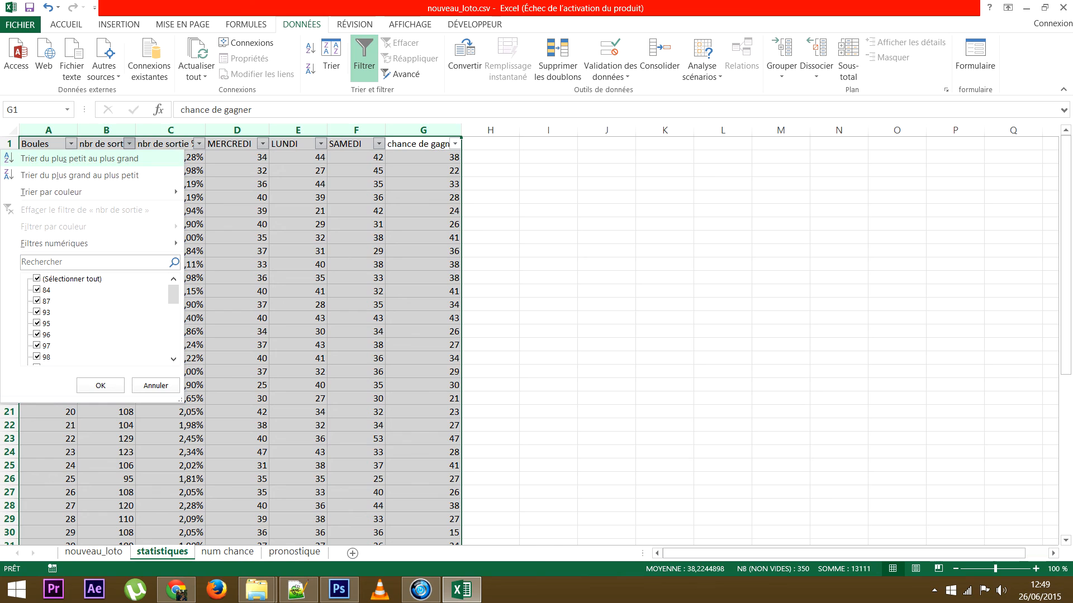
pyautogui.click(106, 159)
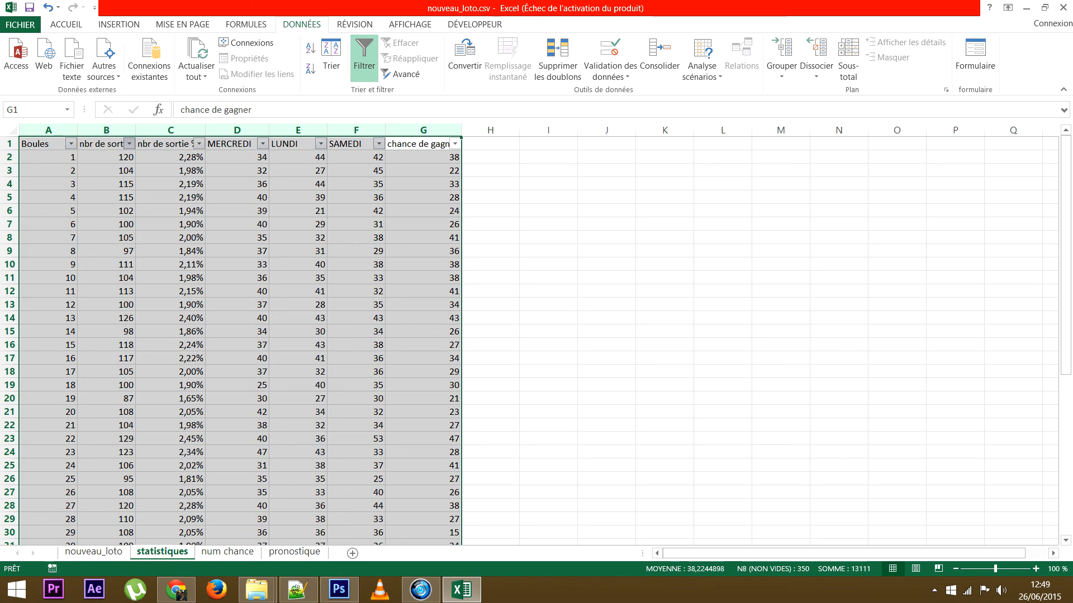
pyautogui.click(72, 158)
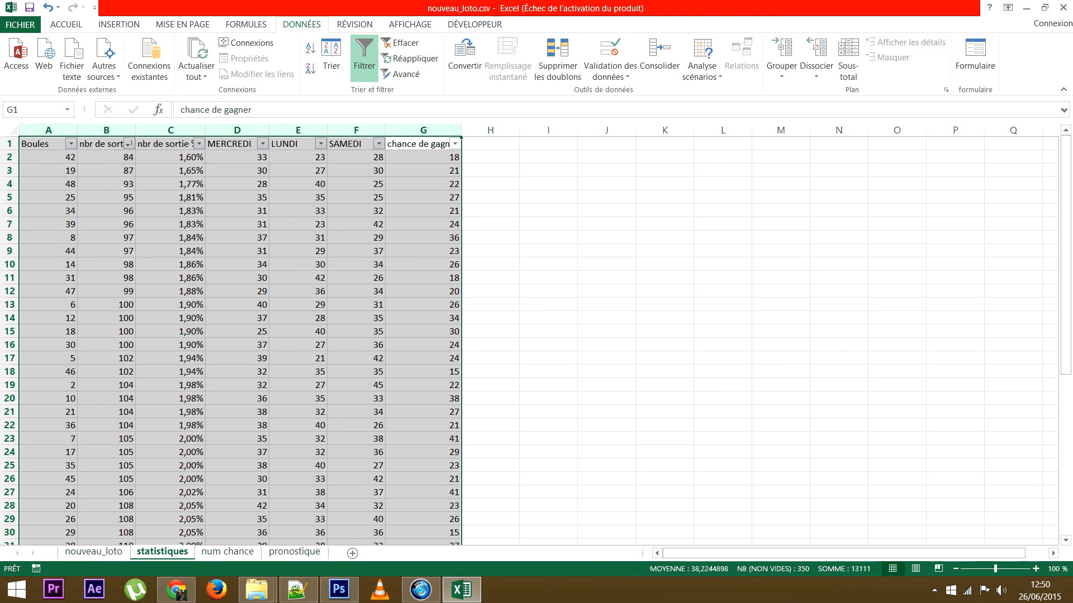
# Step: Compare the Pronostique 1 numbers on the pronostique sheet with the sorted Boules on the statistiques sheet
pyautogui.click(295, 551)
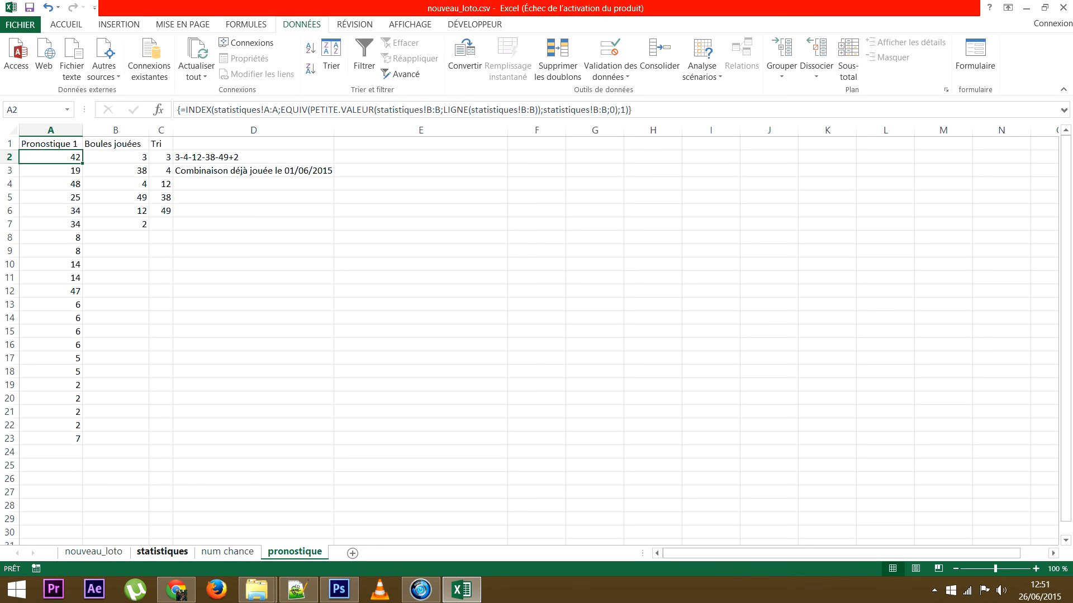
pyautogui.click(162, 551)
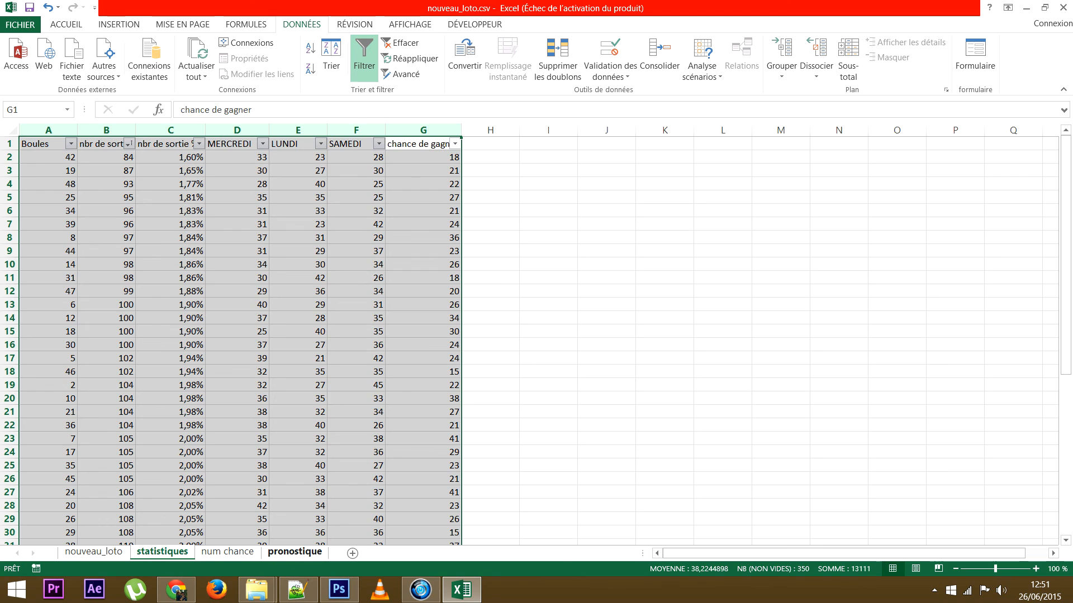
pyautogui.click(295, 552)
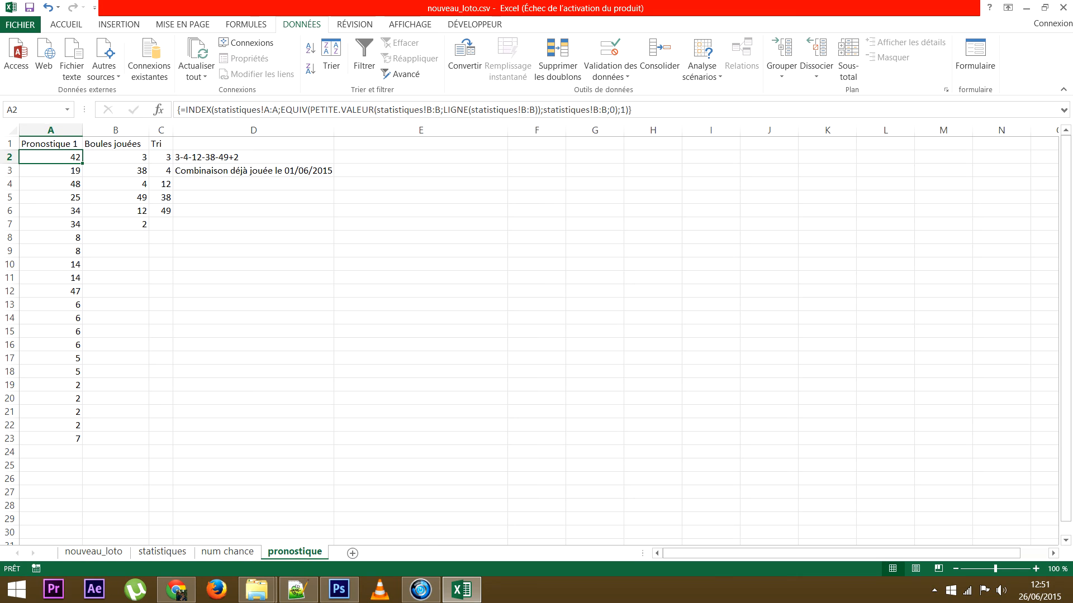
pyautogui.click(116, 291)
pyautogui.click(253, 237)
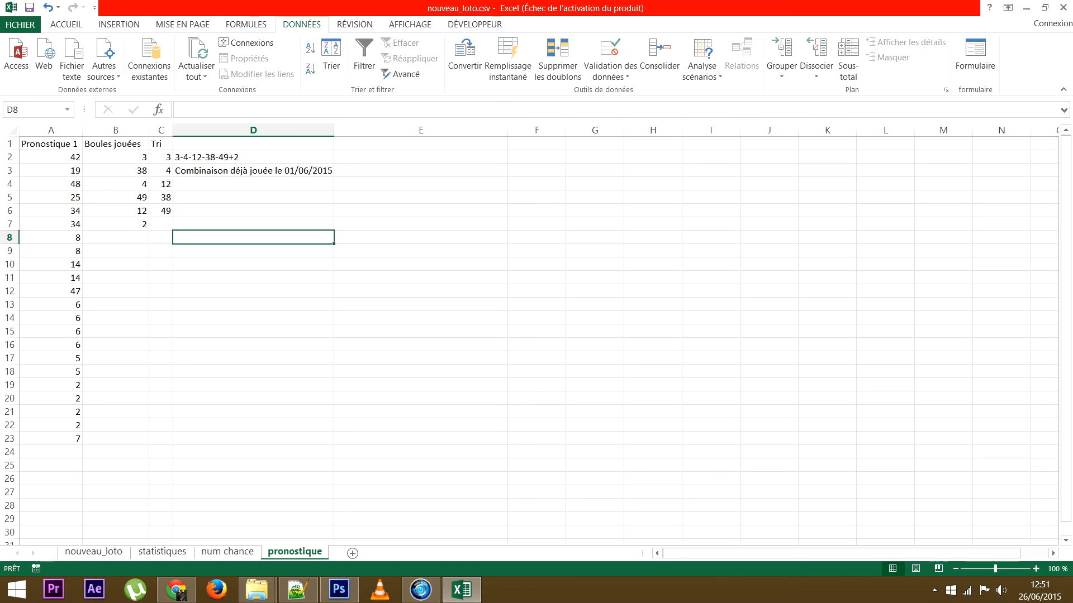